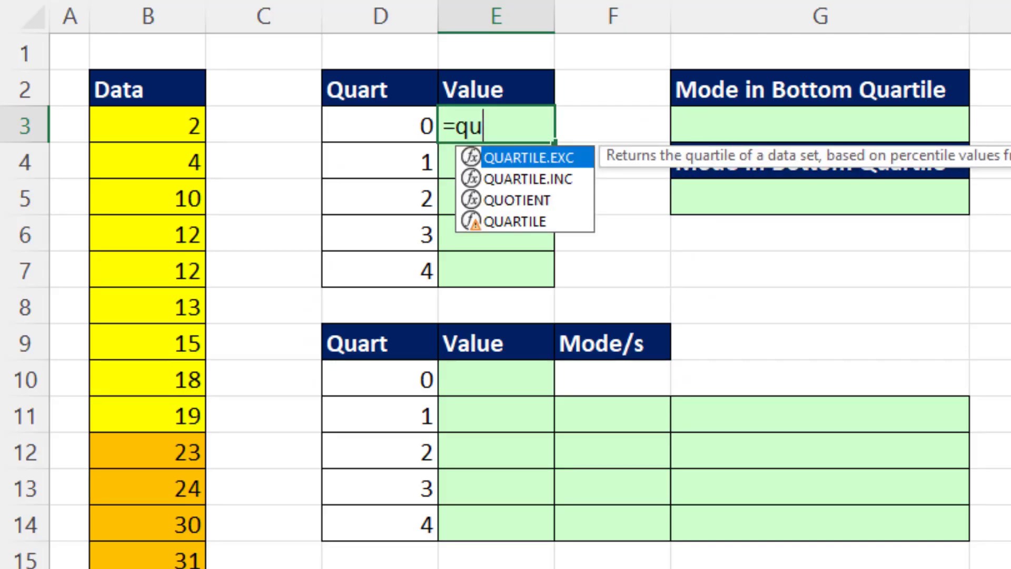
# Step: Enter =QUARTILE.INC(B3:B36,D3:D7) in E3 to spill quartile values 2, 20, 41, 67.5 and 79
pyautogui.press('Down')
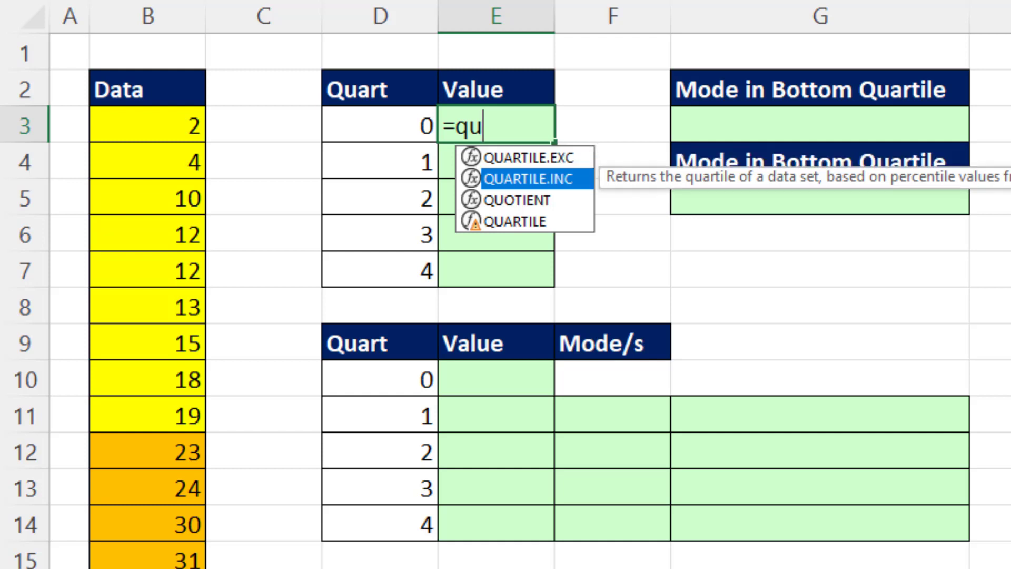
pyautogui.press('Tab')
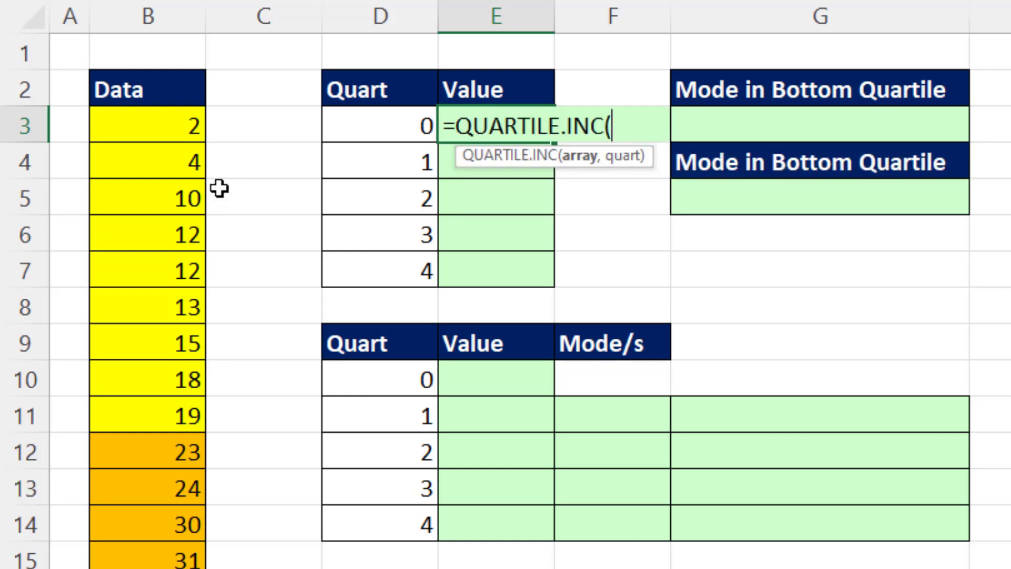
pyautogui.click(160, 127)
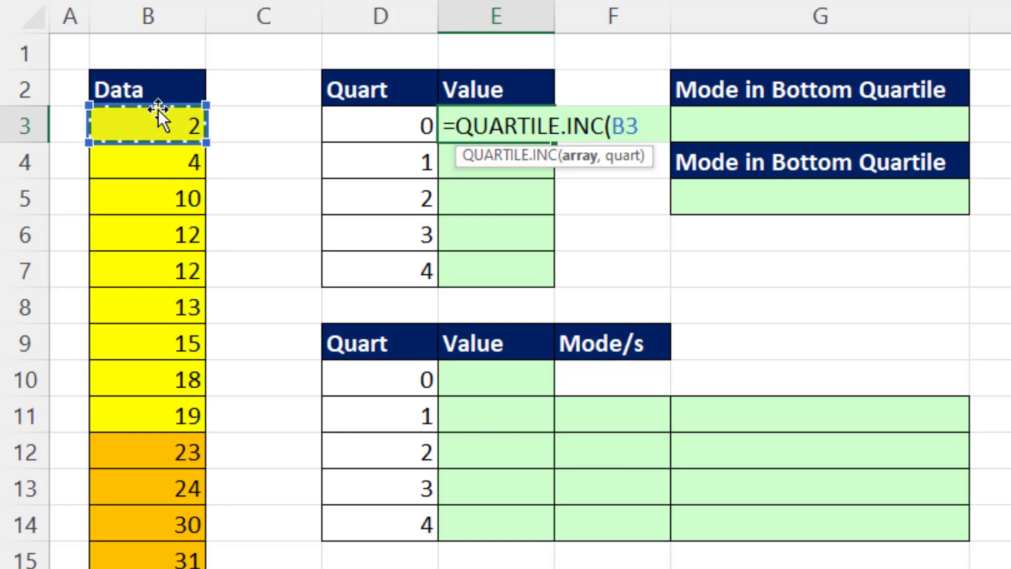
pyautogui.hotkey('ctrl', 'shift', 'Down')
pyautogui.hotkey('ctrl', 'BackSpace')
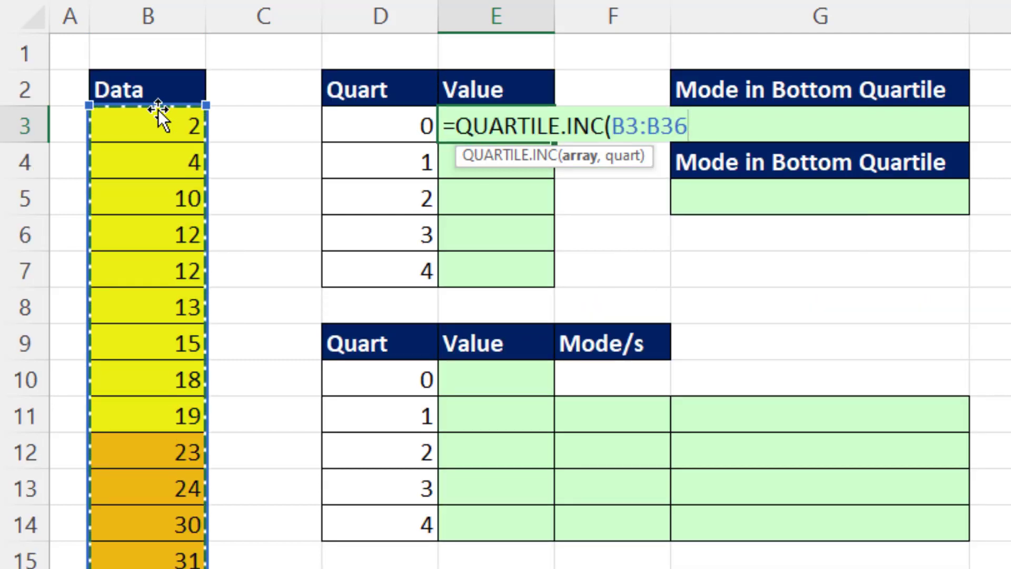
pyautogui.write(',')
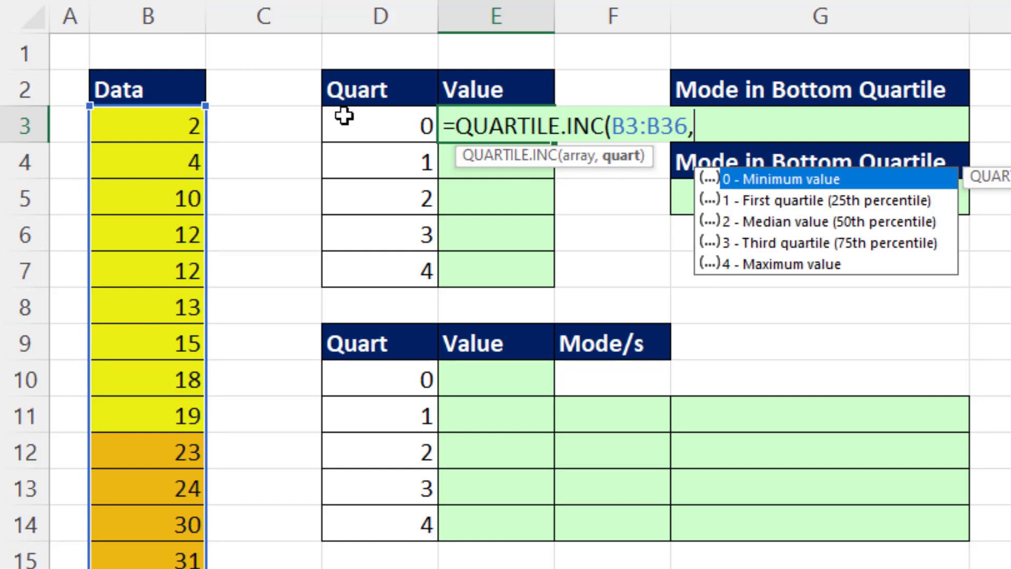
pyautogui.moveTo(343, 113); pyautogui.dragTo(370, 267)
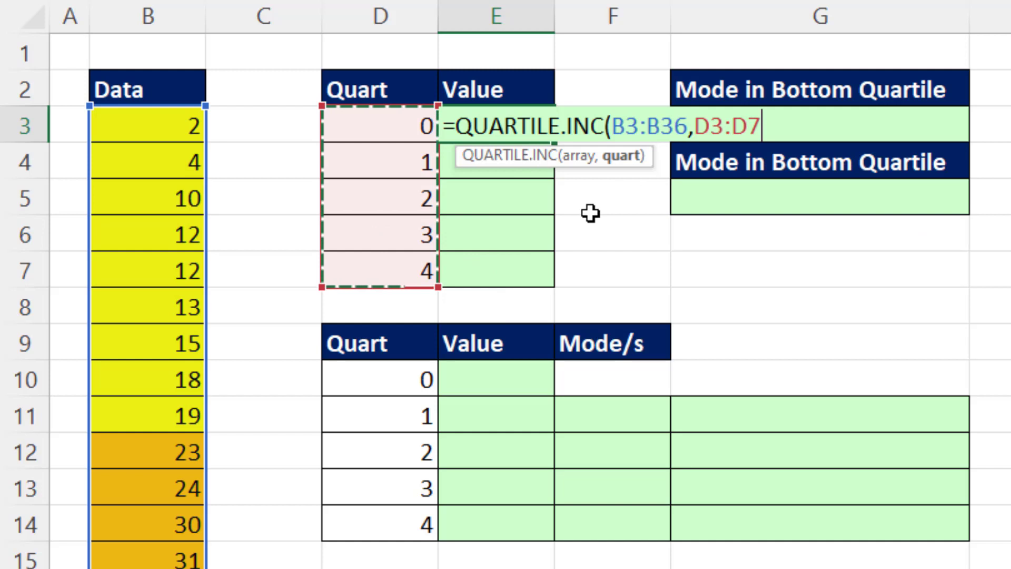
pyautogui.press('Return')
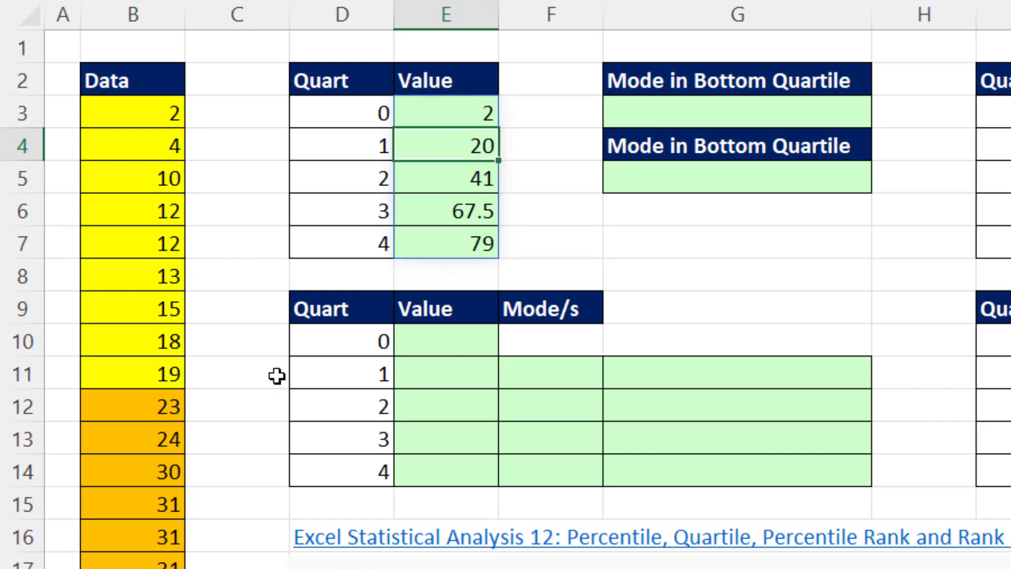
# Step: In G3 start a FILTER formula over B3:B36 with a B3:B36 include condition
pyautogui.click(690, 118)
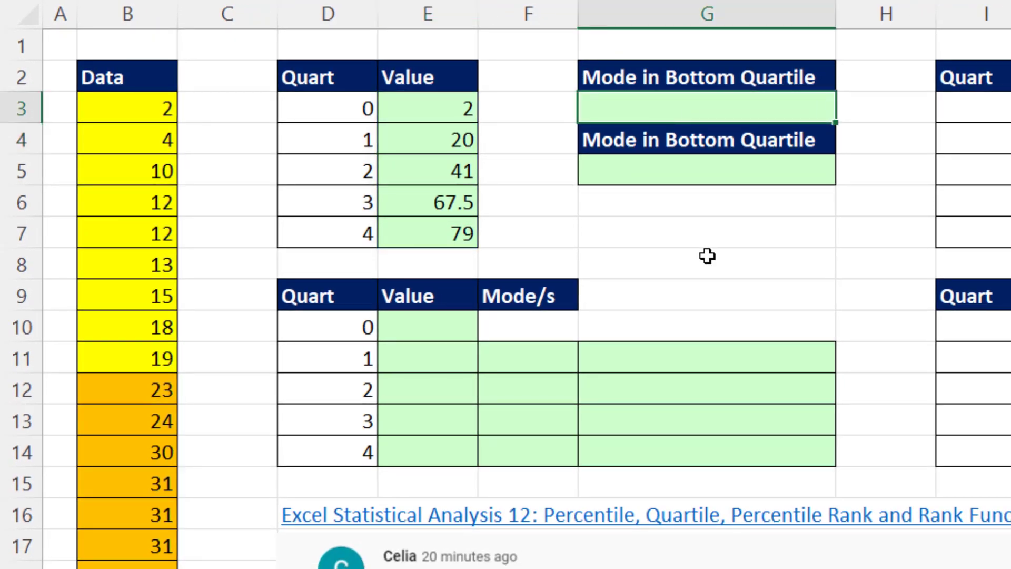
pyautogui.write('=fil')
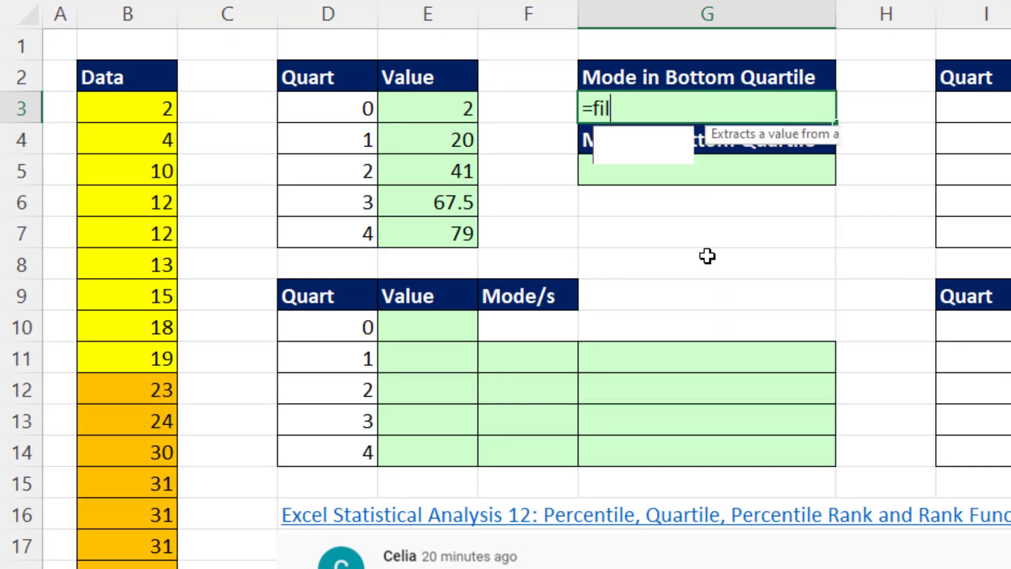
pyautogui.press('Tab')
pyautogui.click(152, 106)
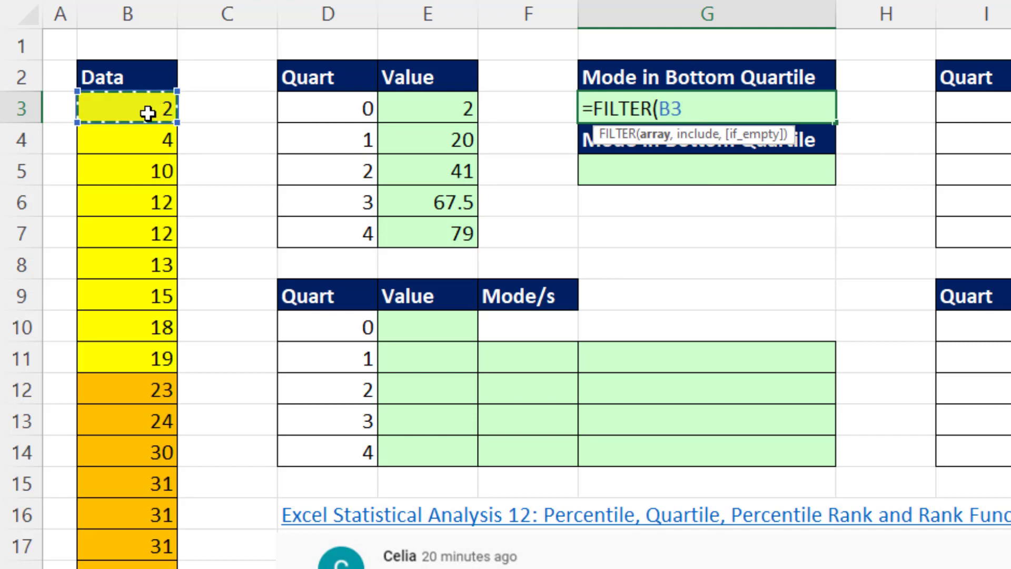
pyautogui.hotkey('ctrl', 'shift', 'Down')
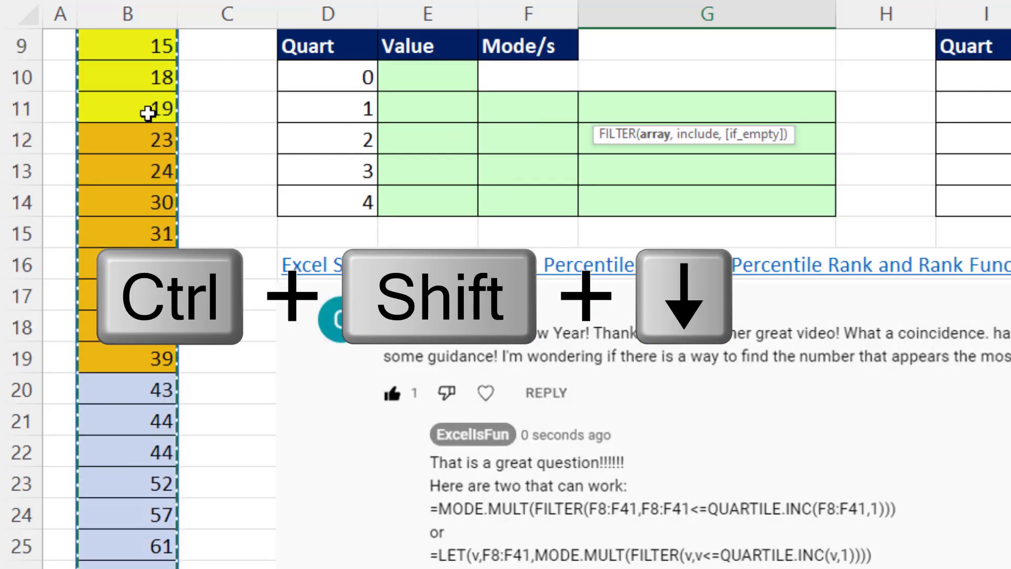
pyautogui.hotkey('ctrl', 'BackSpace')
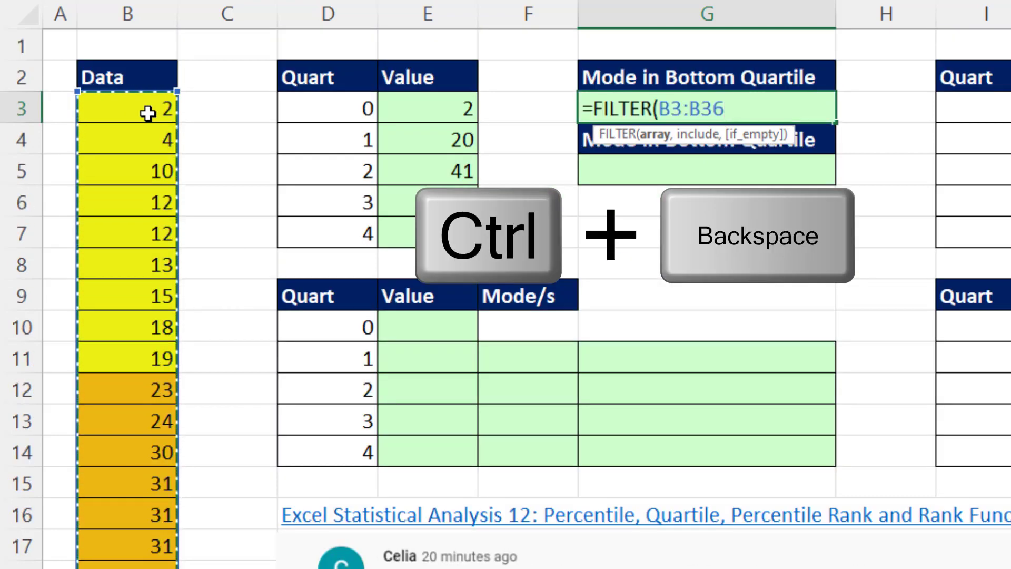
pyautogui.write(',')
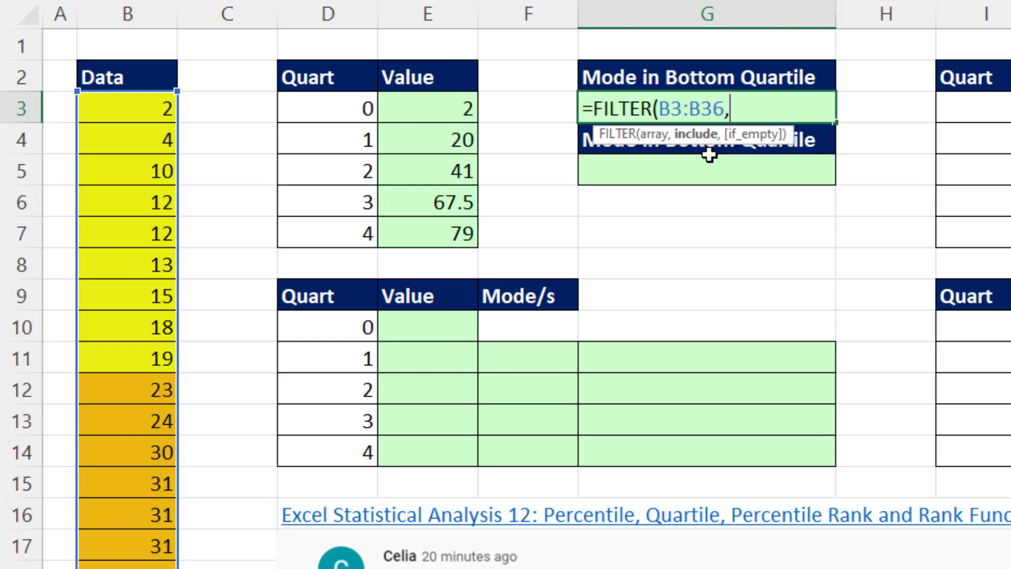
pyautogui.click(164, 112)
pyautogui.hotkey('ctrl', 'shift', 'Down')
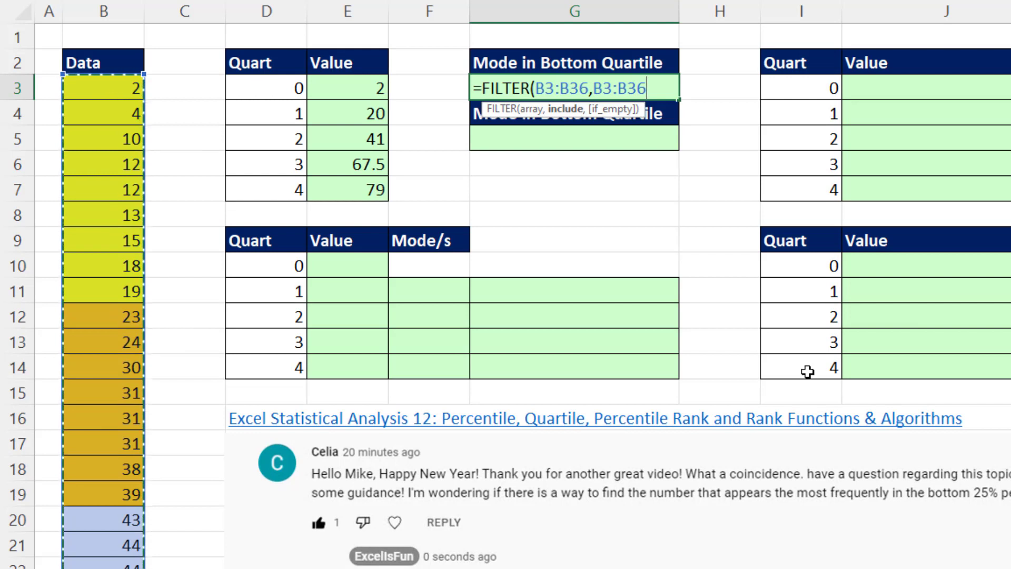
# Step: Complete the condition as B3:B36<QUARTILE.INC(B3:B36,1)
pyautogui.write('<')
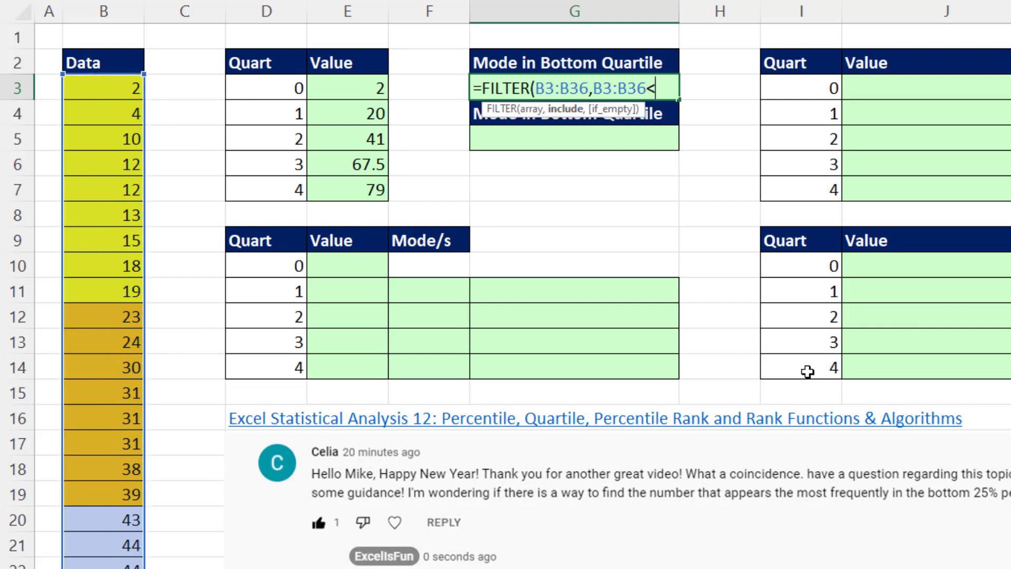
pyautogui.write('qu')
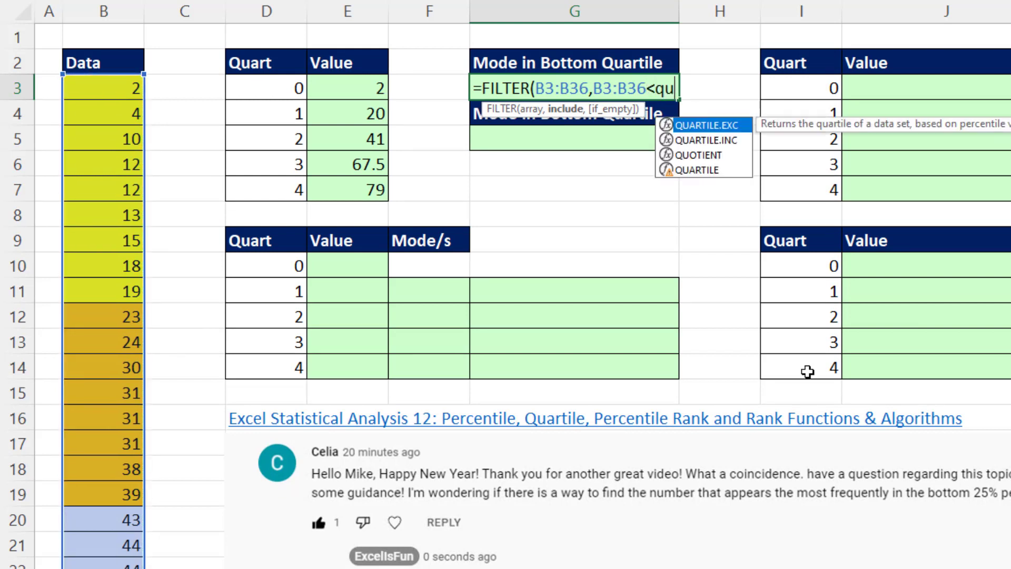
pyautogui.press('Down')
pyautogui.press('Tab')
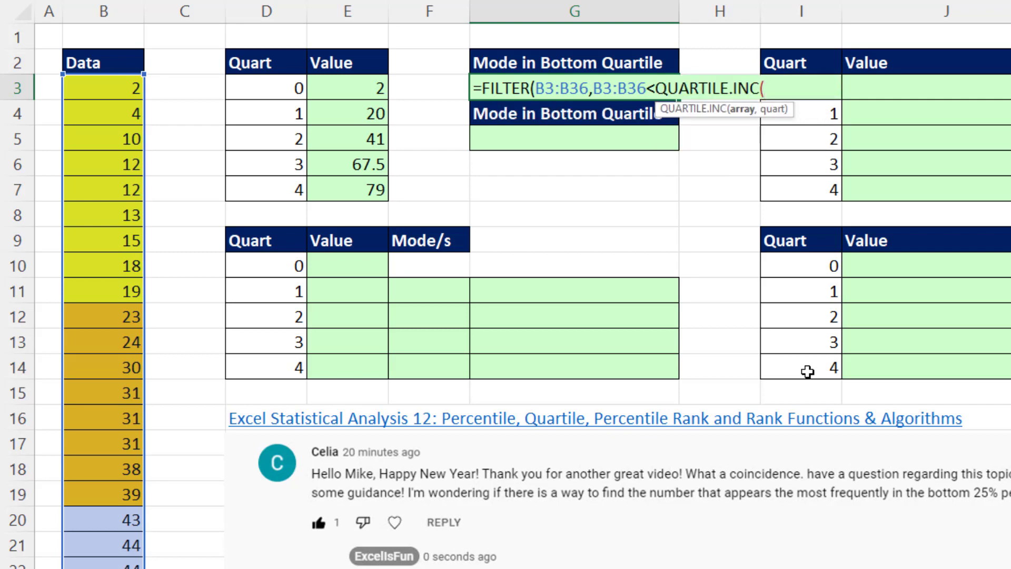
pyautogui.click(78, 90)
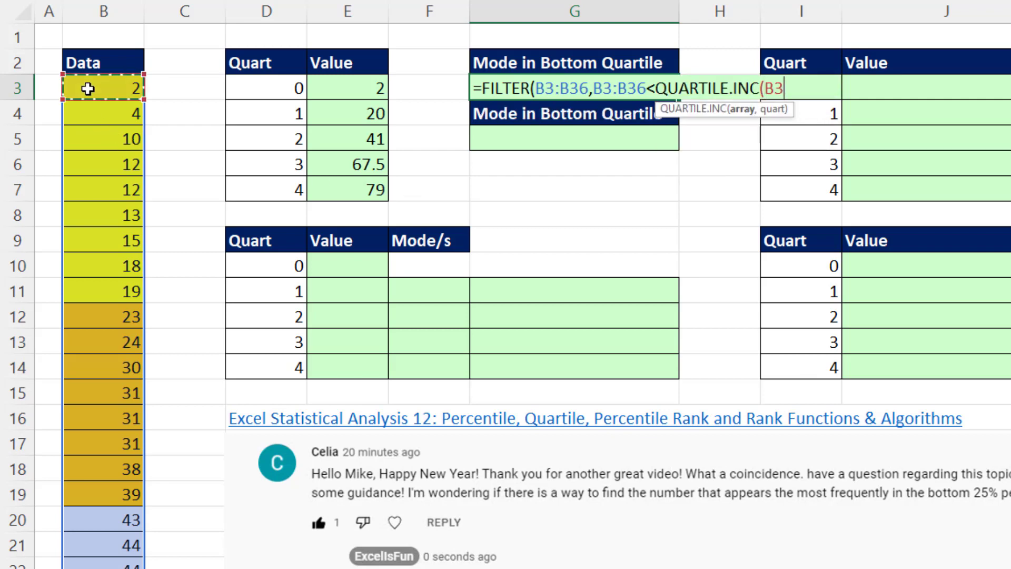
pyautogui.hotkey('ctrl', 'shift', 'Down')
pyautogui.write(',')
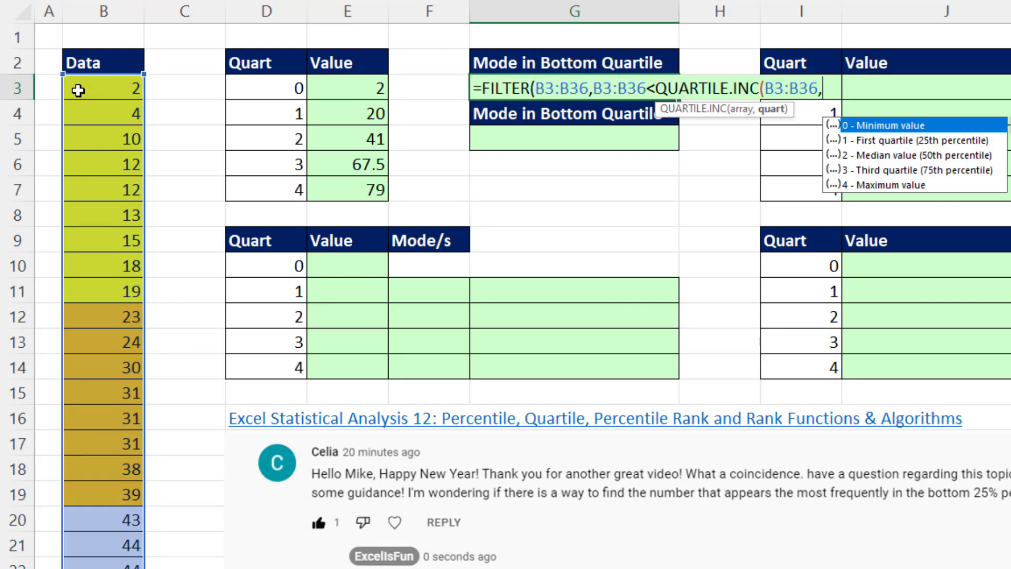
pyautogui.write('1)')
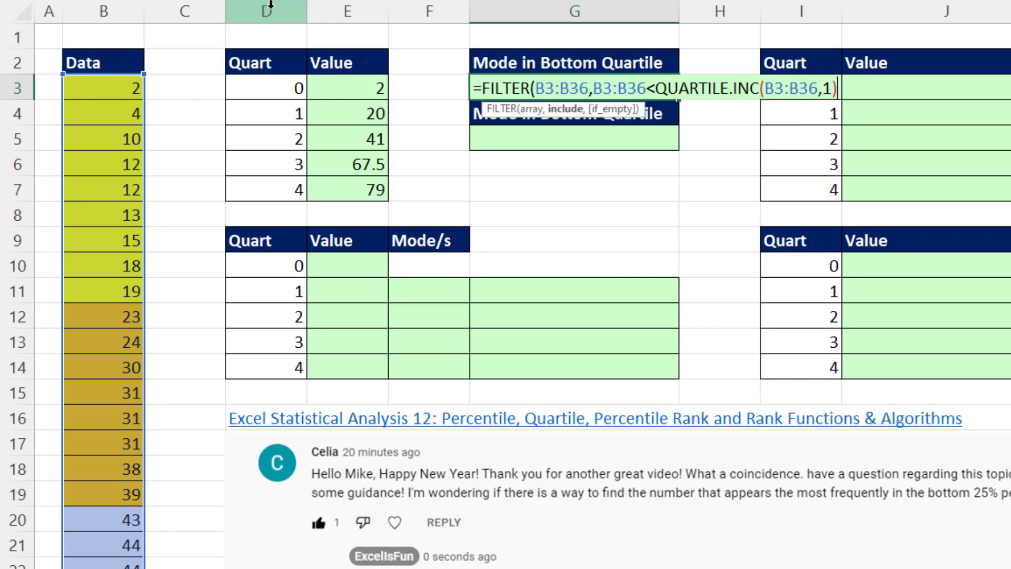
# Step: Evaluate the QUARTILE.INC part with F9 to confirm 20, then restore the expression
pyautogui.moveTo(659, 88); pyautogui.dragTo(959, 102)
pyautogui.press('F9')
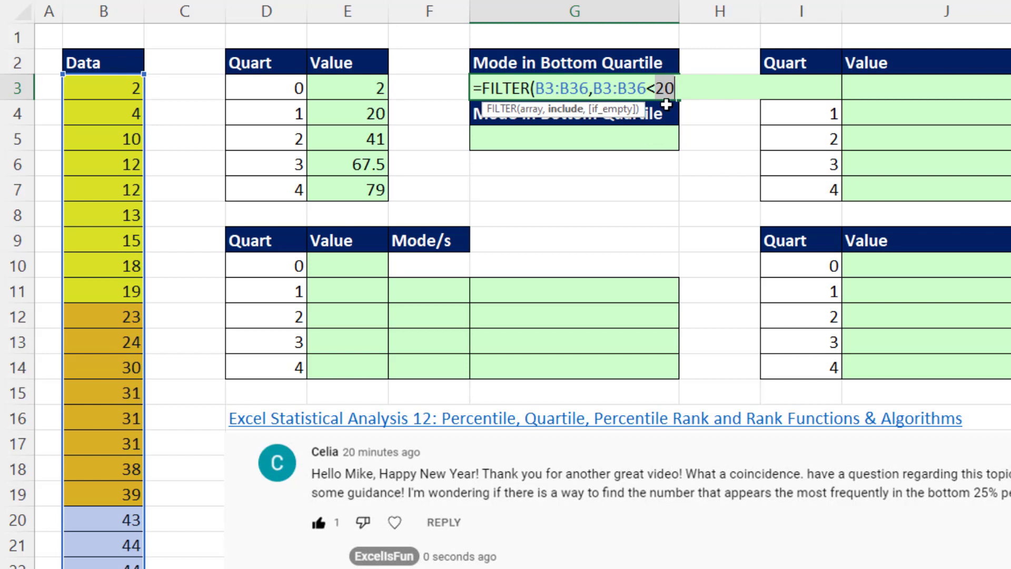
pyautogui.hotkey('ctrl', 'z')
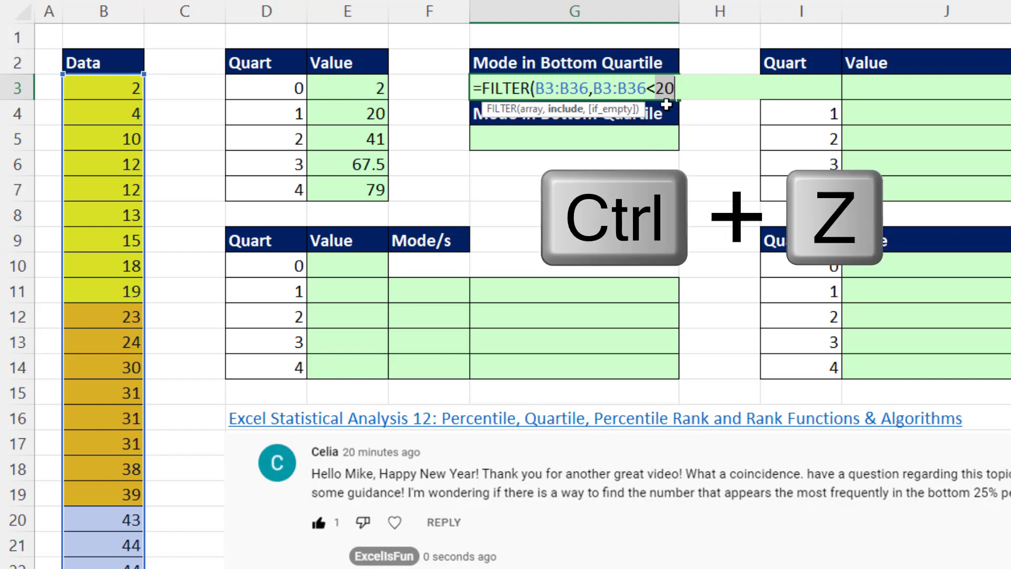
pyautogui.click(841, 88)
# Step: Enter the G3 FILTER formula and test its spill from H3 (2 through 19), then undo
pyautogui.write(')')
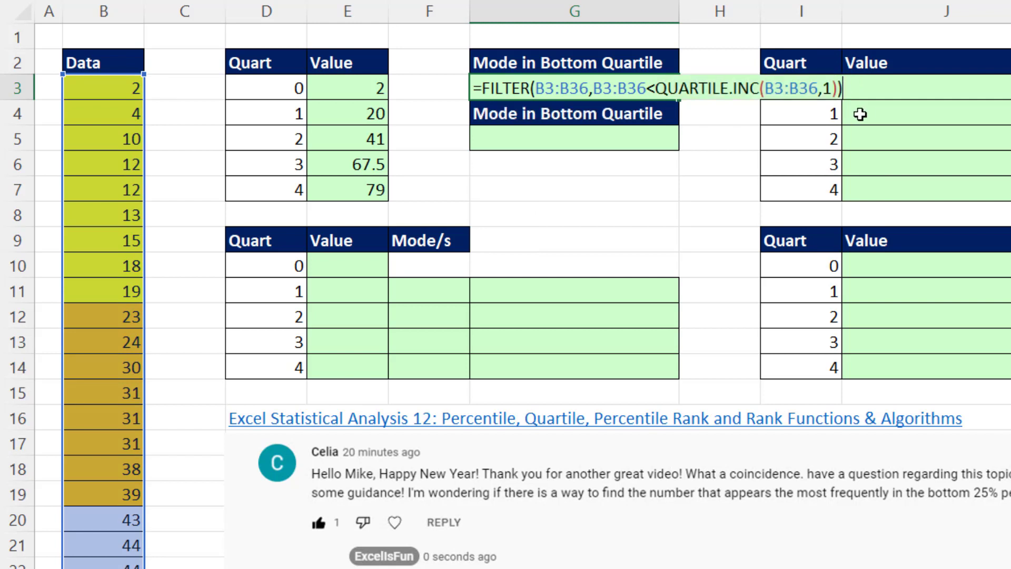
pyautogui.press('Return')
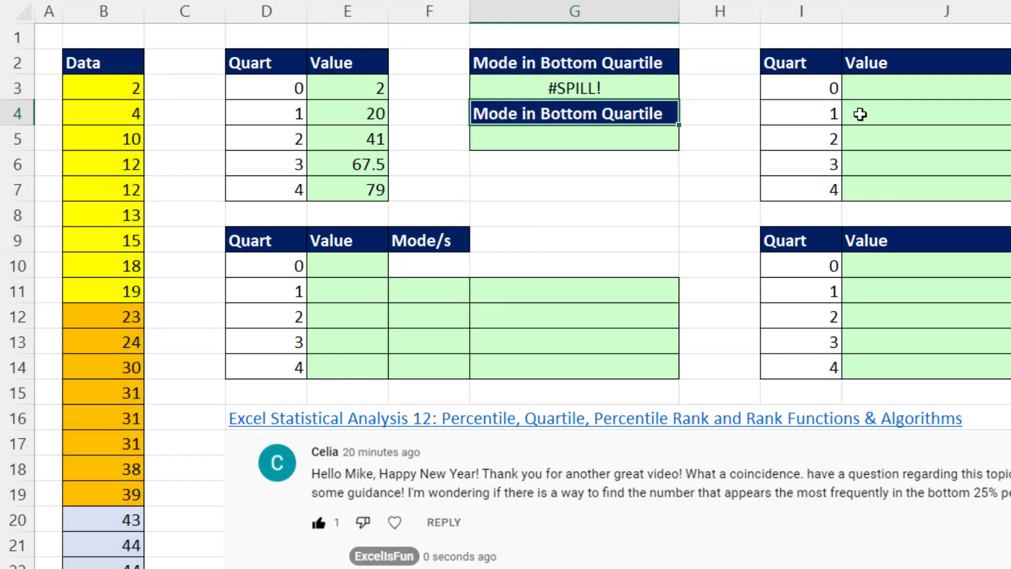
pyautogui.click(657, 88)
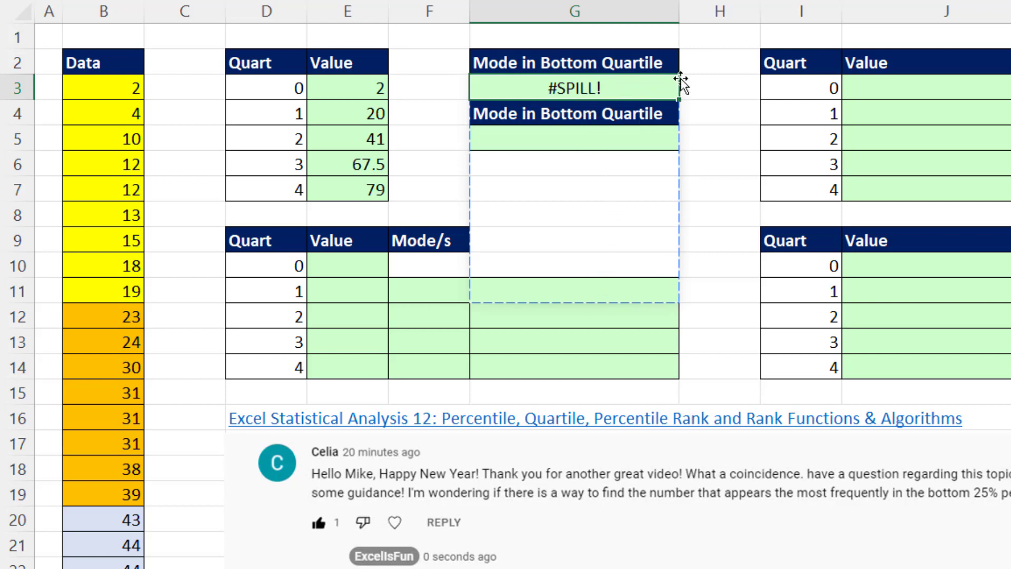
pyautogui.moveTo(679, 89); pyautogui.dragTo(708, 94)
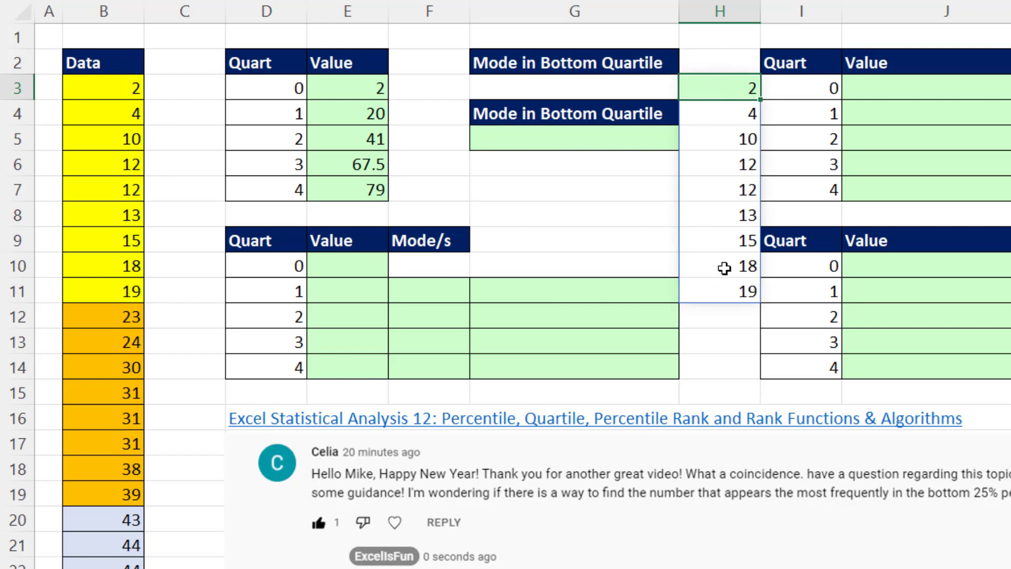
pyautogui.hotkey('ctrl', 'z')
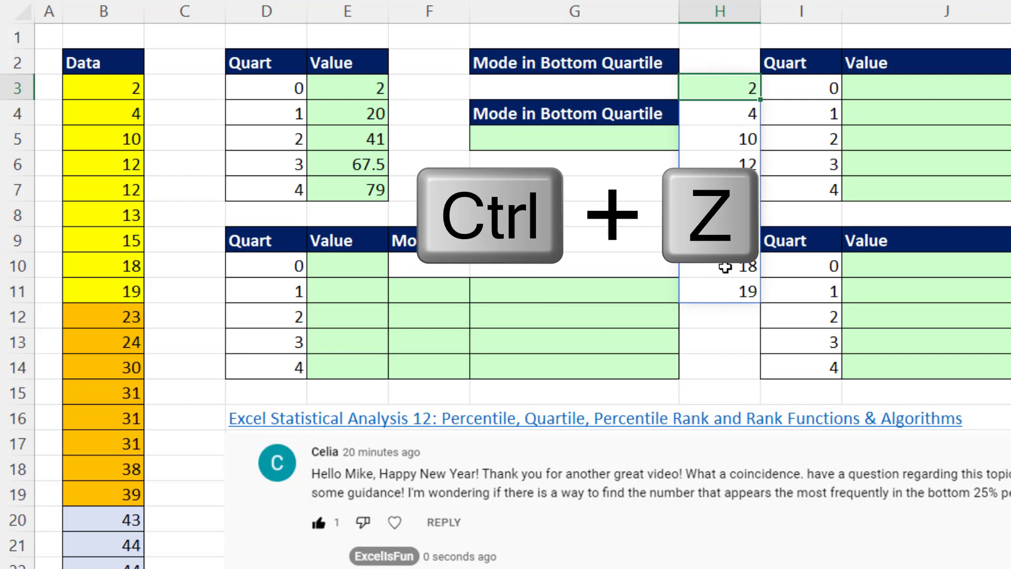
# Step: Wrap G3's FILTER formula in MODE.MULT so it returns the bottom-quartile mode 12
pyautogui.press('F2')
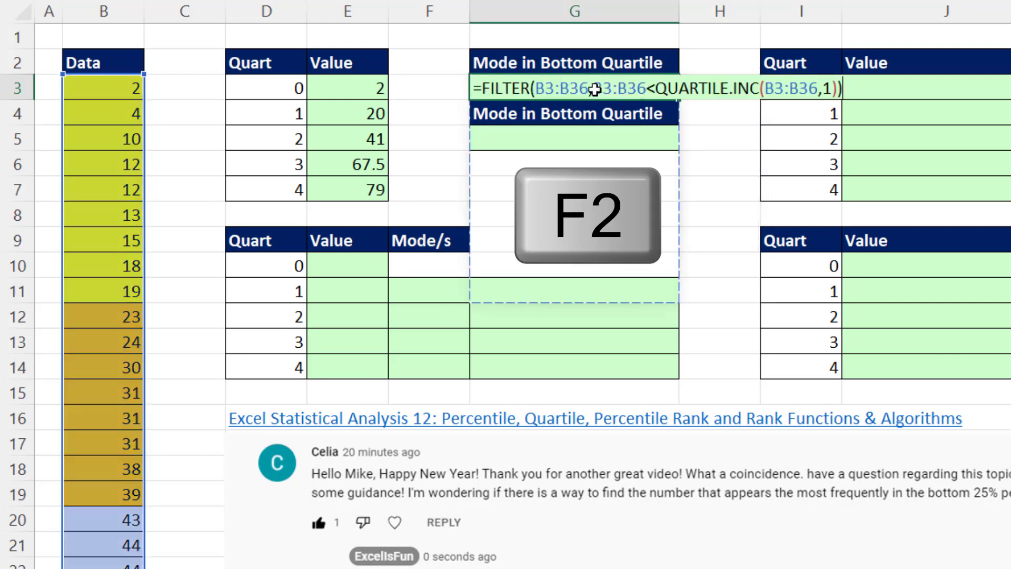
pyautogui.click(484, 89)
pyautogui.write('mod')
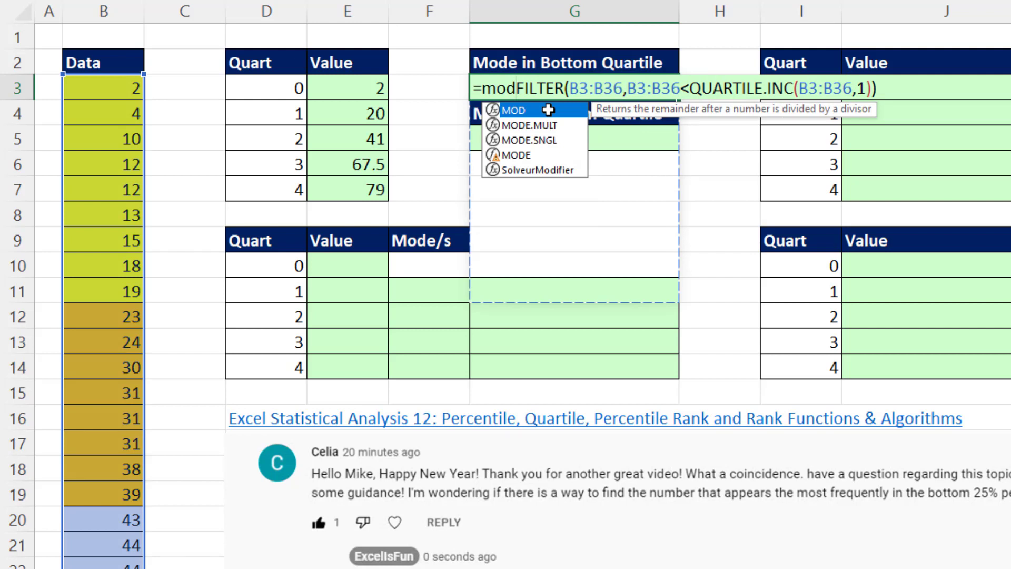
pyautogui.press('Down')
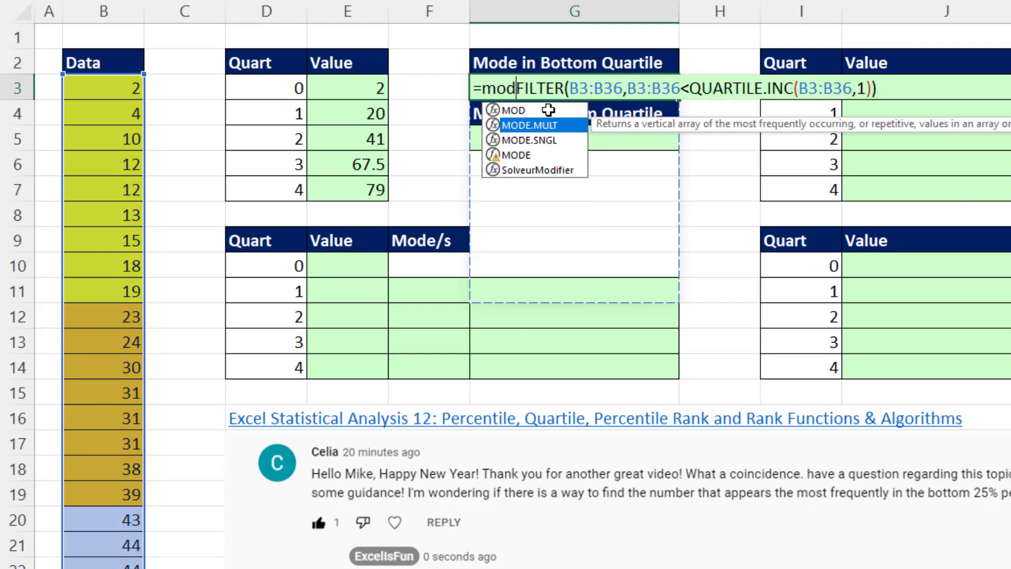
pyautogui.press('Tab')
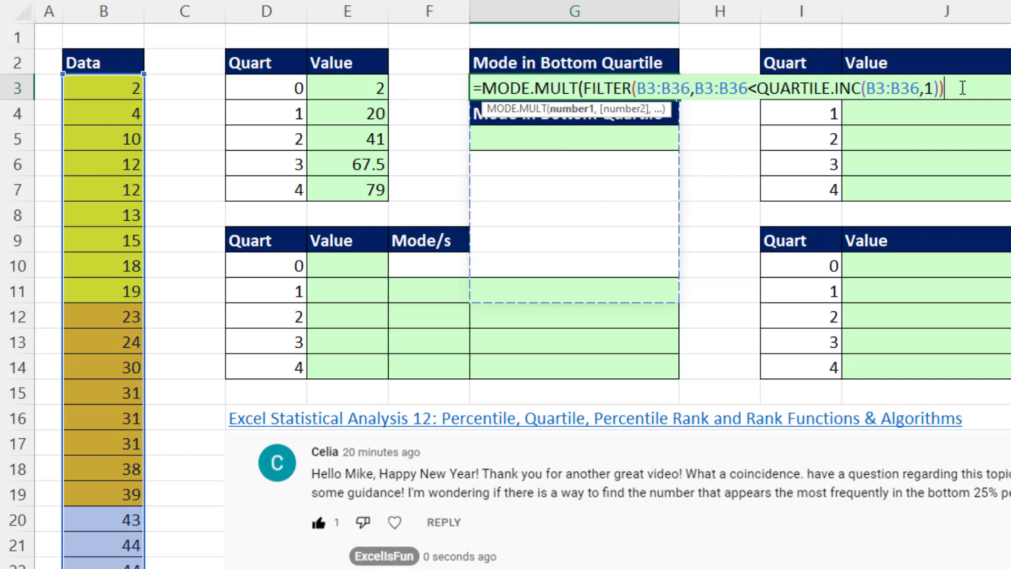
pyautogui.write(')')
pyautogui.press('Return')
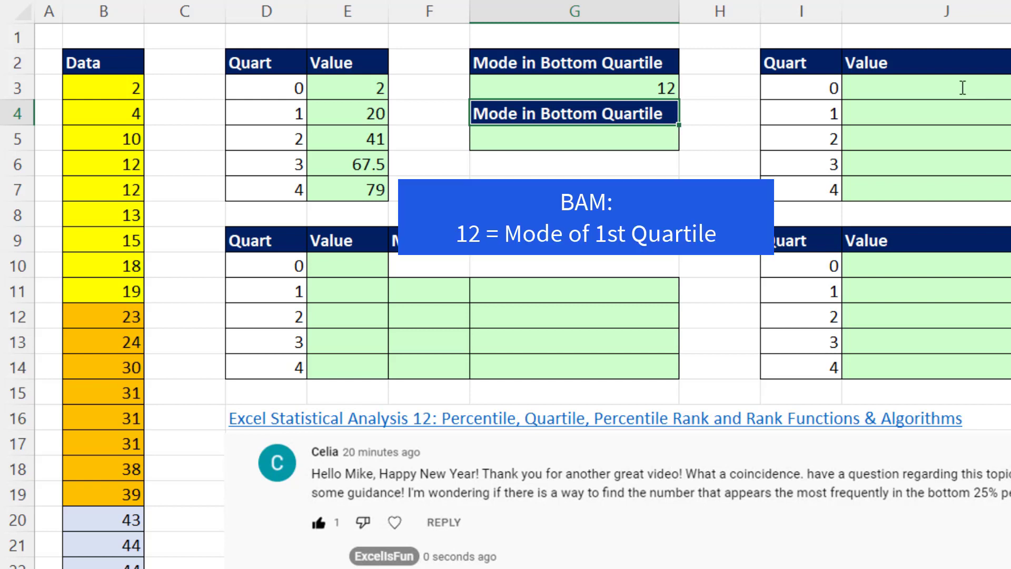
# Step: Review the G3 formula's FILTER and QUARTILE.INC arguments via the tooltip
pyautogui.click(608, 88)
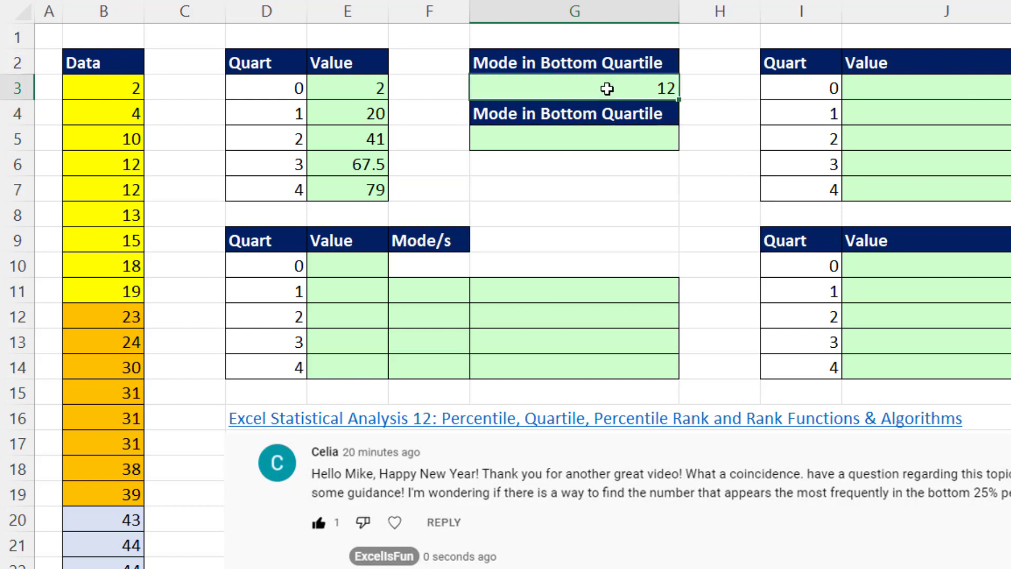
pyautogui.press('F2')
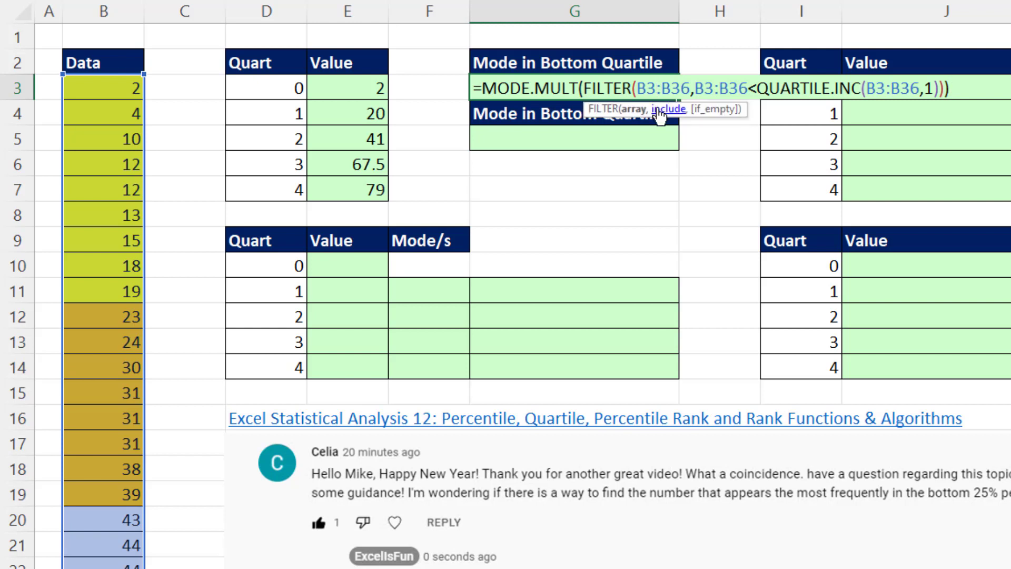
pyautogui.click(638, 110)
pyautogui.click(725, 89)
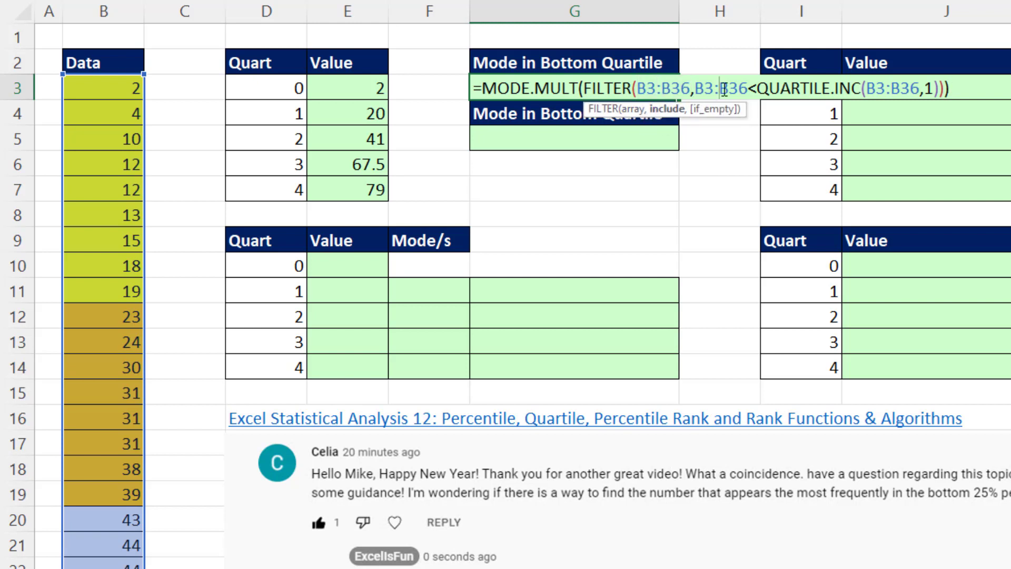
pyautogui.click(887, 90)
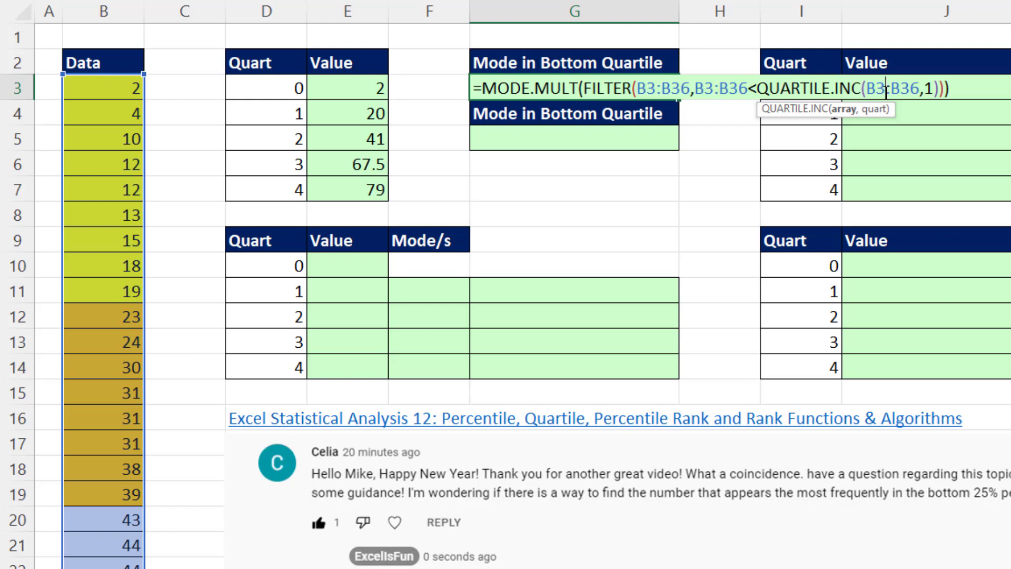
pyautogui.click(845, 111)
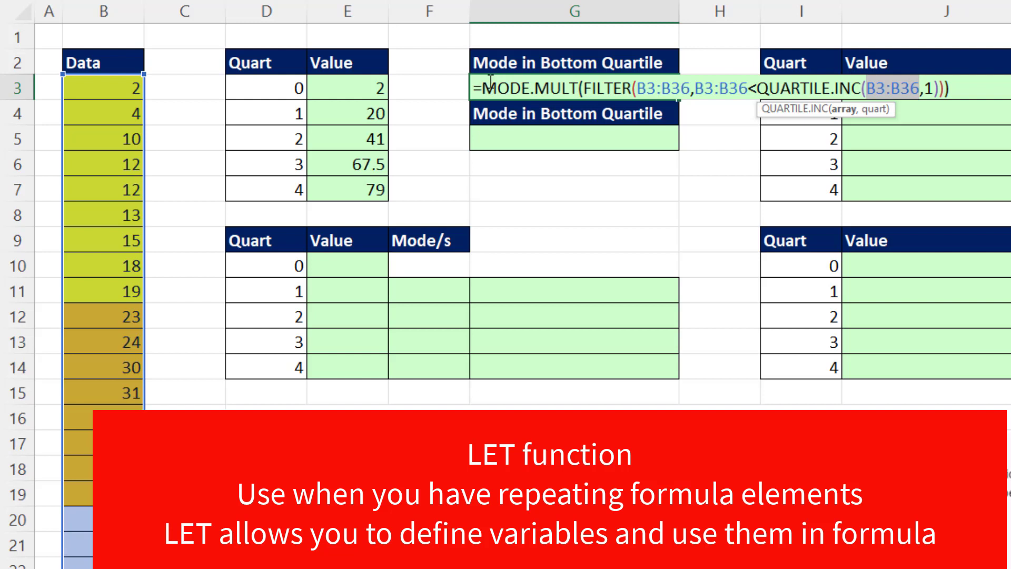
# Step: Copy G3's MODE.MULT formula text without changing the cell
pyautogui.moveTo(484, 84); pyautogui.dragTo(953, 87)
pyautogui.hotkey('ctrl', 'c')
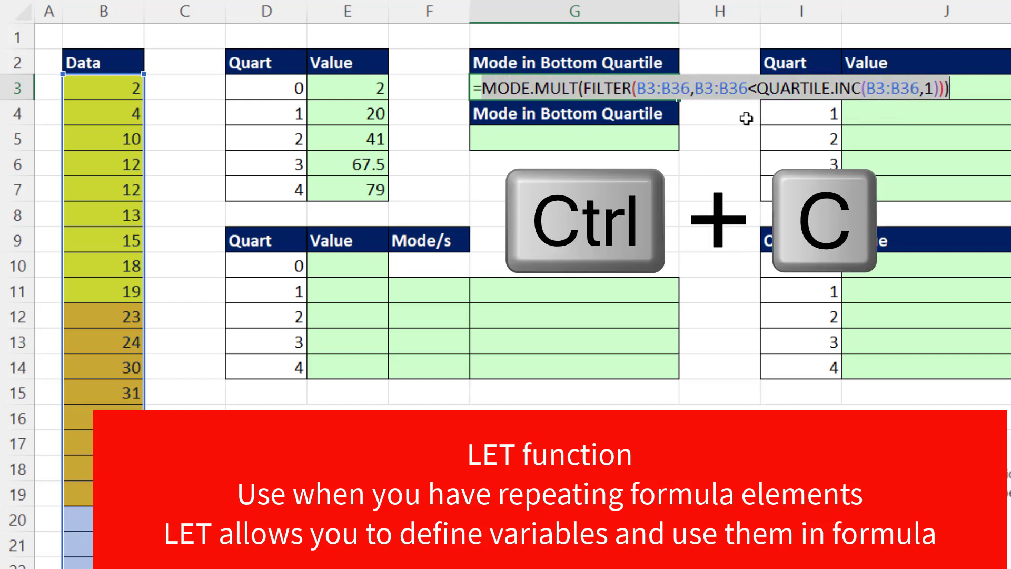
pyautogui.press('Escape')
# Step: In G5 start =LET(v,B3:B36, and paste the copied mode formula after it
pyautogui.click(564, 140)
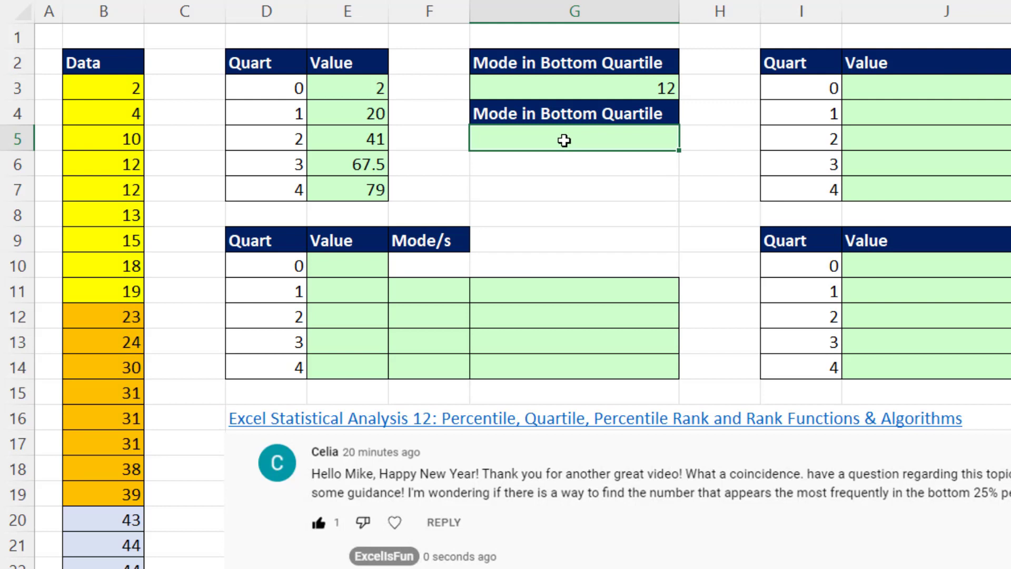
pyautogui.write('=l')
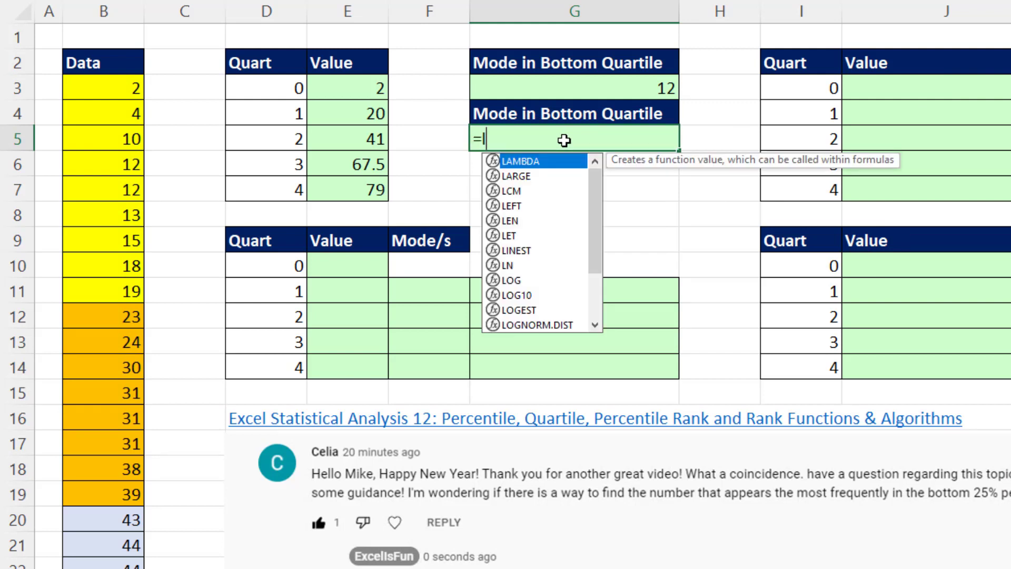
pyautogui.write('et')
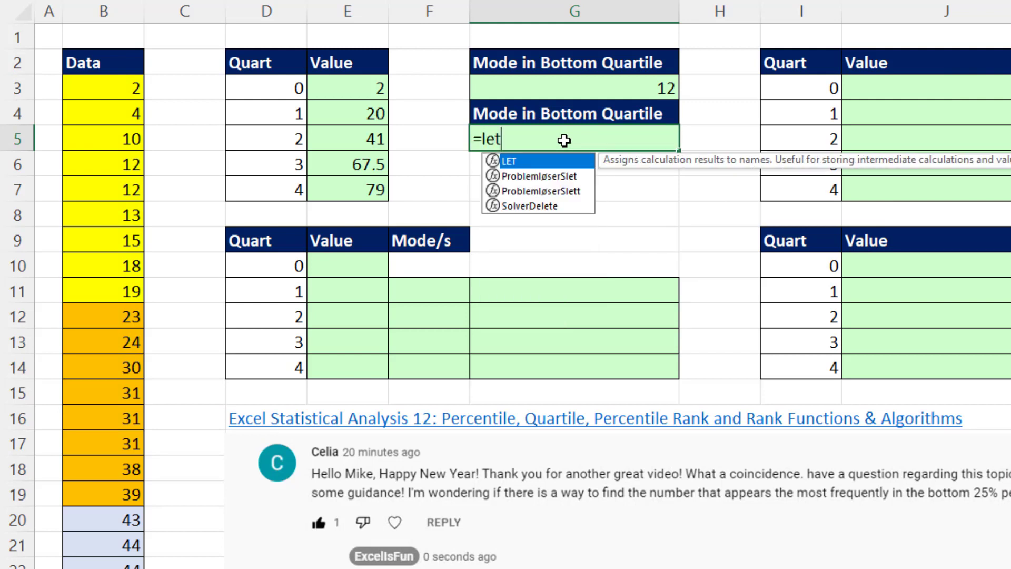
pyautogui.press('Tab')
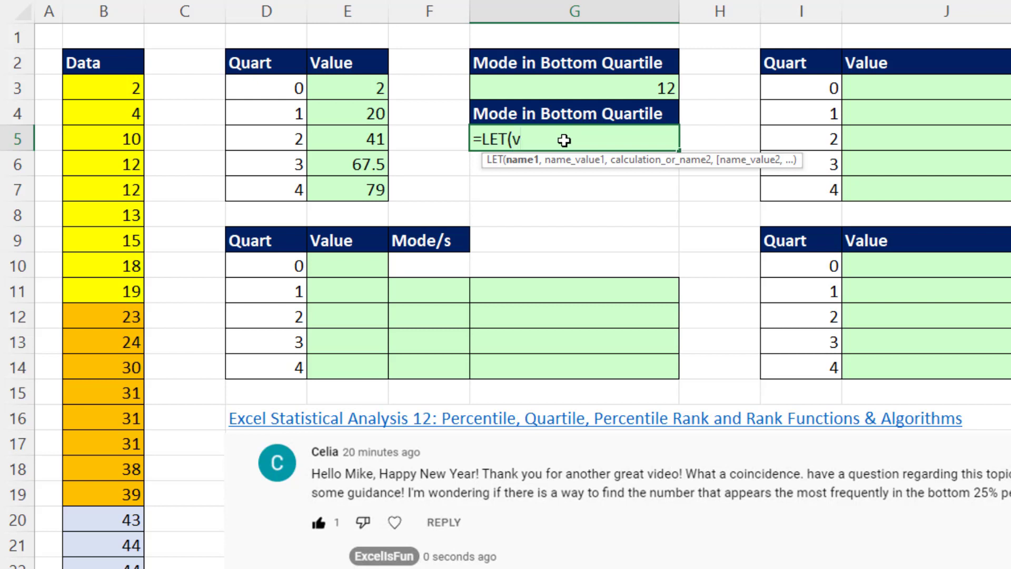
pyautogui.write('v,')
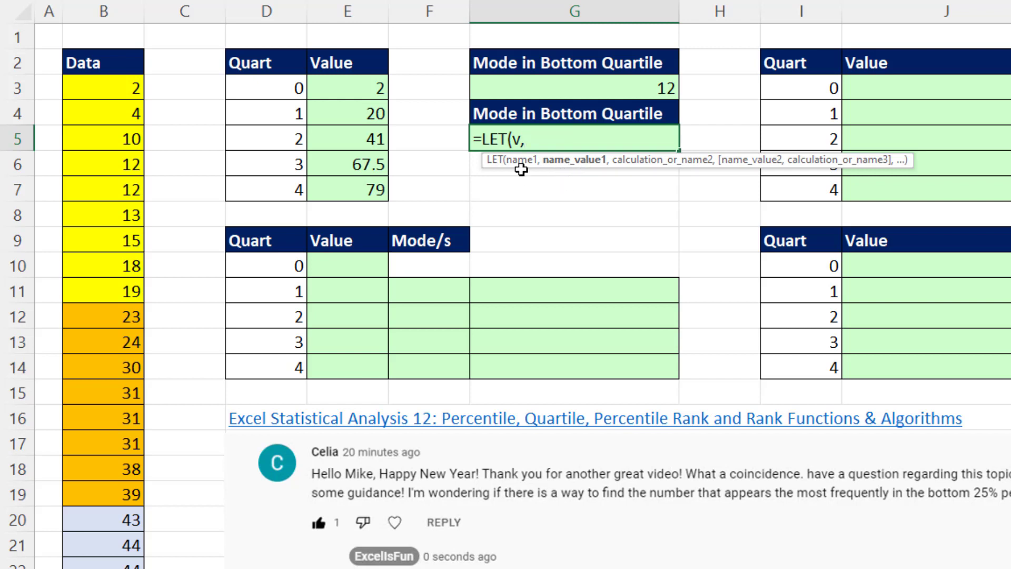
pyautogui.click(119, 85)
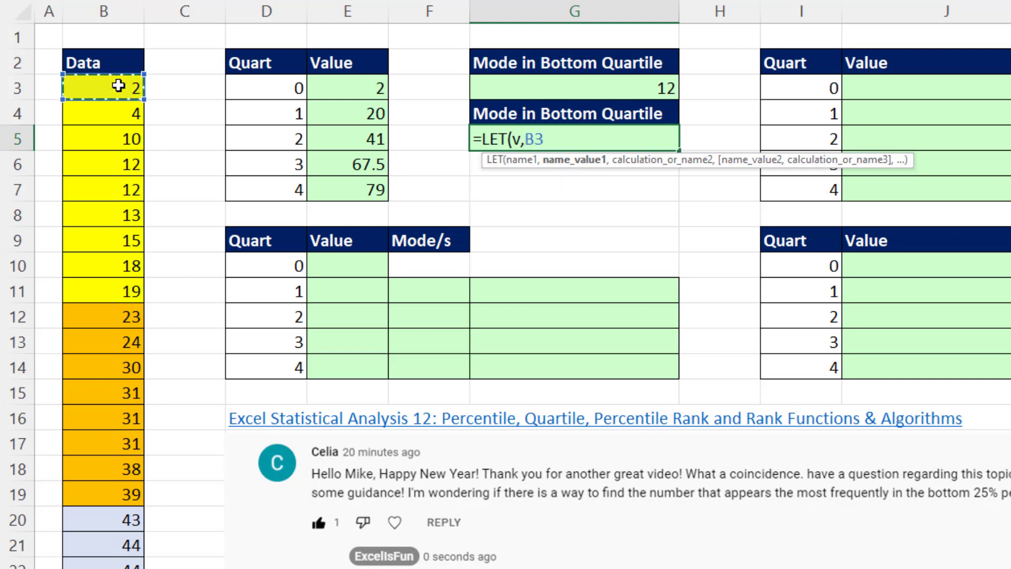
pyautogui.hotkey('ctrl', 'shift', 'Down')
pyautogui.hotkey('ctrl', 'BackSpace')
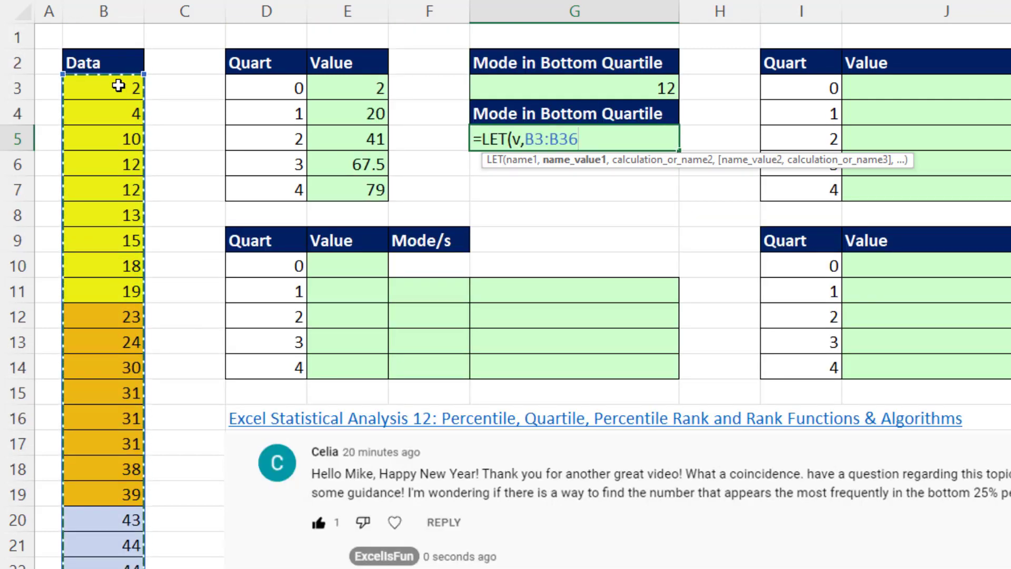
pyautogui.write(',')
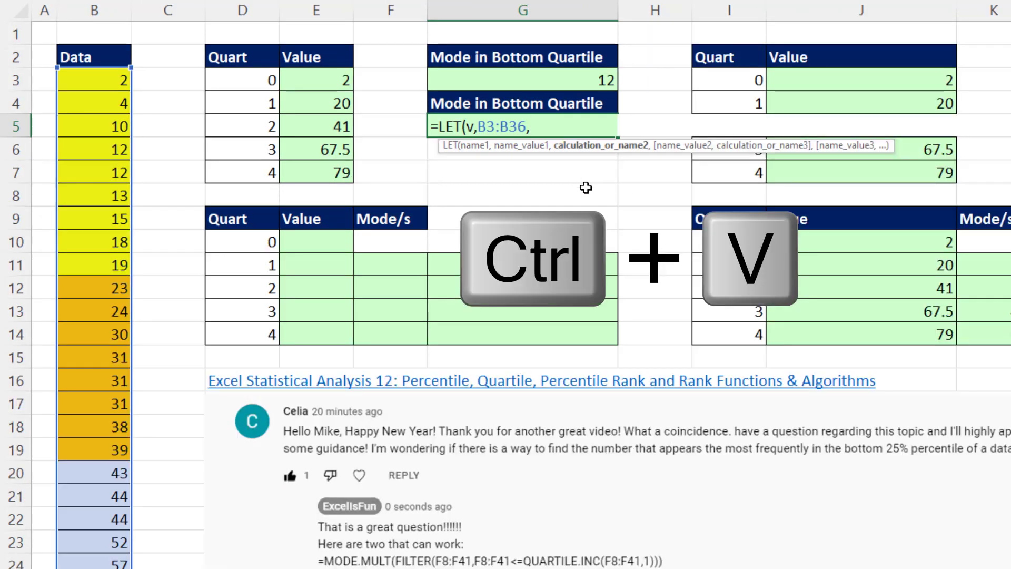
pyautogui.hotkey('ctrl', 'v')
# Step: Replace each B3:B36 in the pasted formula with v and enter it, returning 12
pyautogui.click(677, 127)
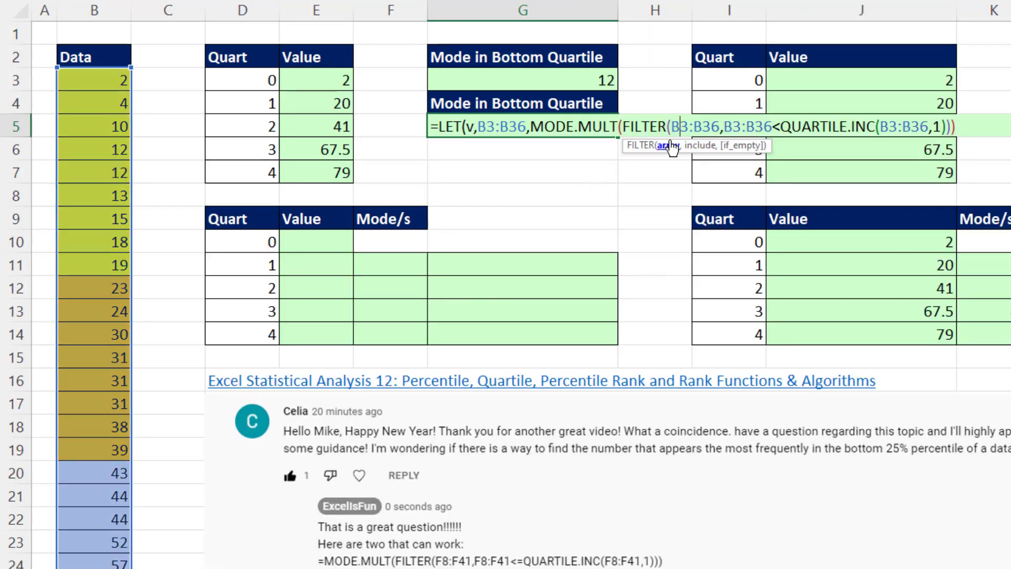
pyautogui.click(669, 146)
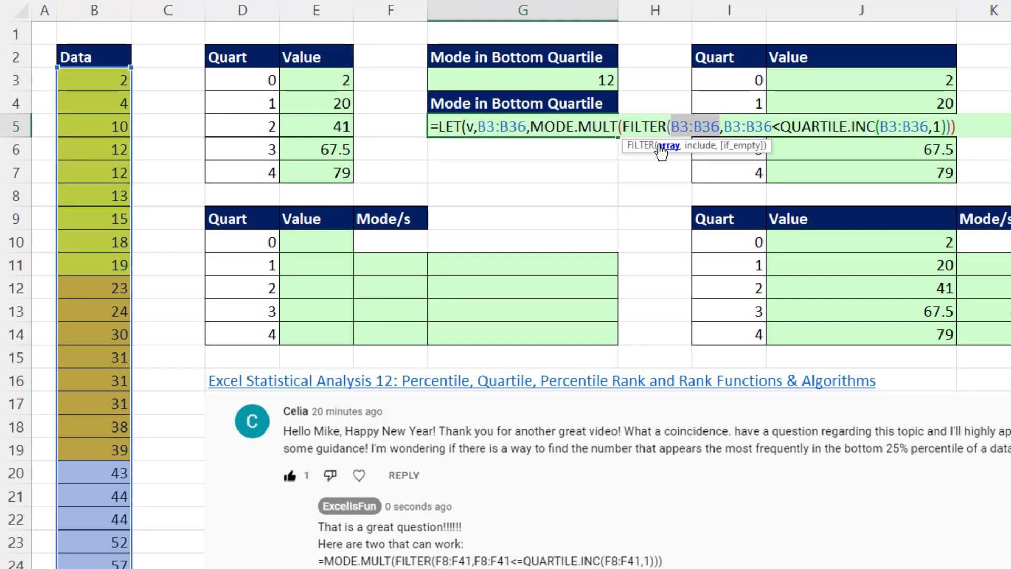
pyautogui.write('v')
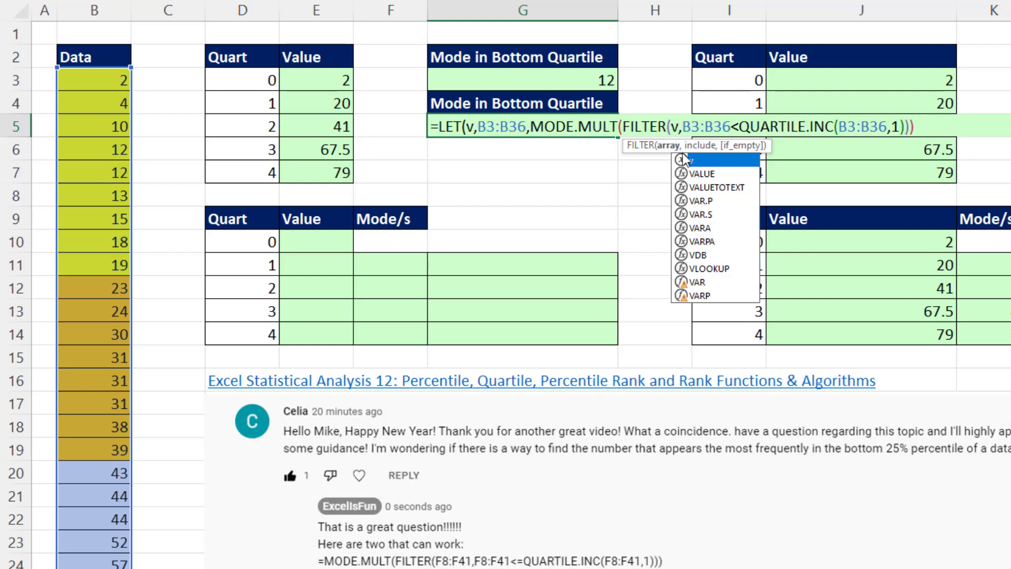
pyautogui.click(713, 128)
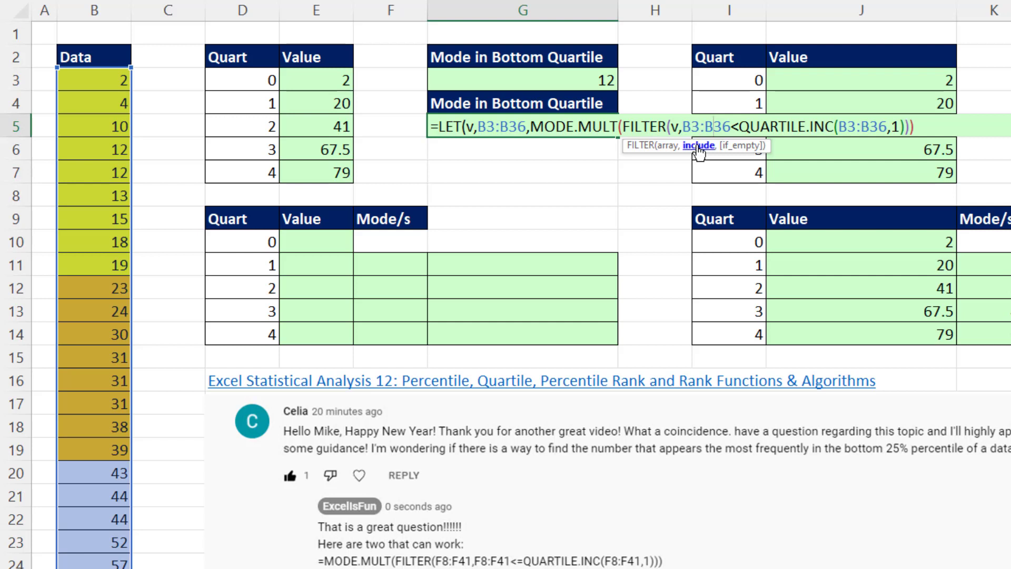
pyautogui.click(699, 146)
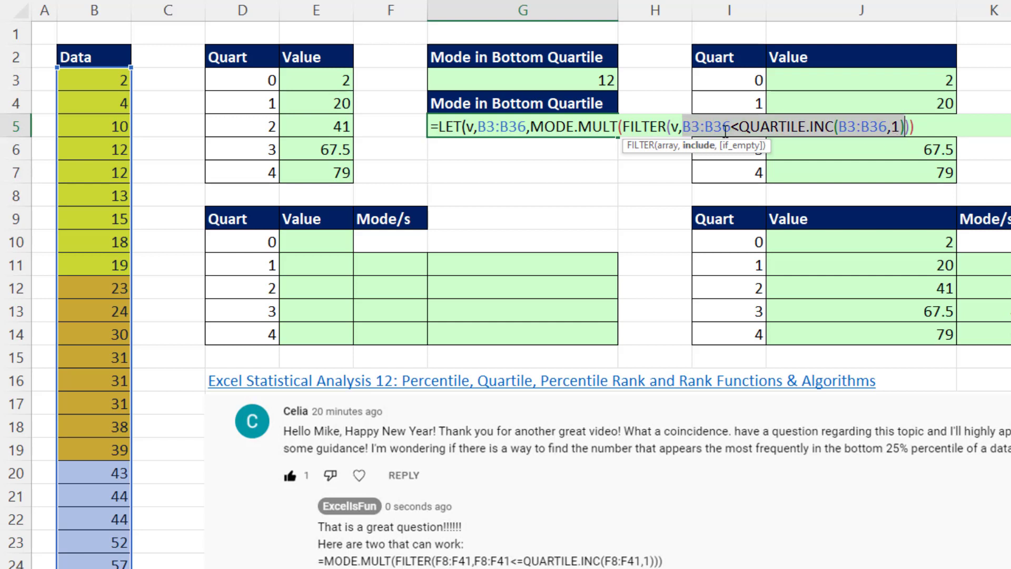
pyautogui.click(687, 125)
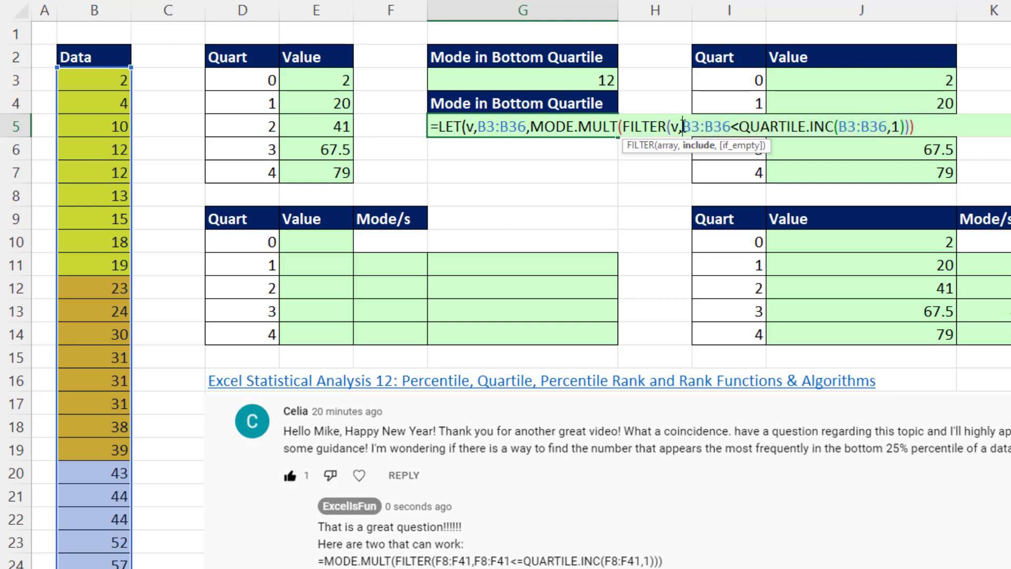
pyautogui.moveTo(683, 126); pyautogui.dragTo(732, 128)
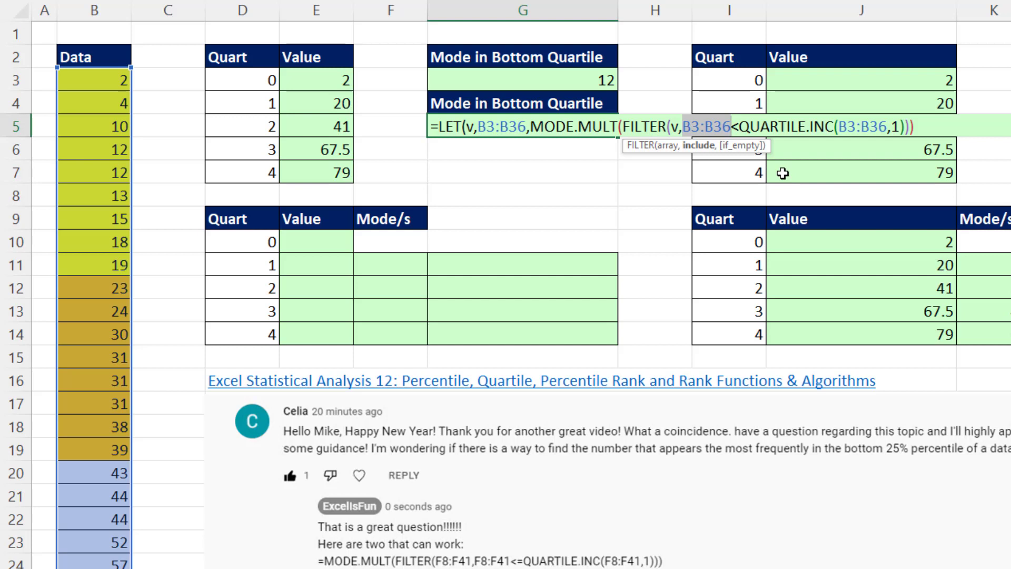
pyautogui.write('v')
pyautogui.click(804, 126)
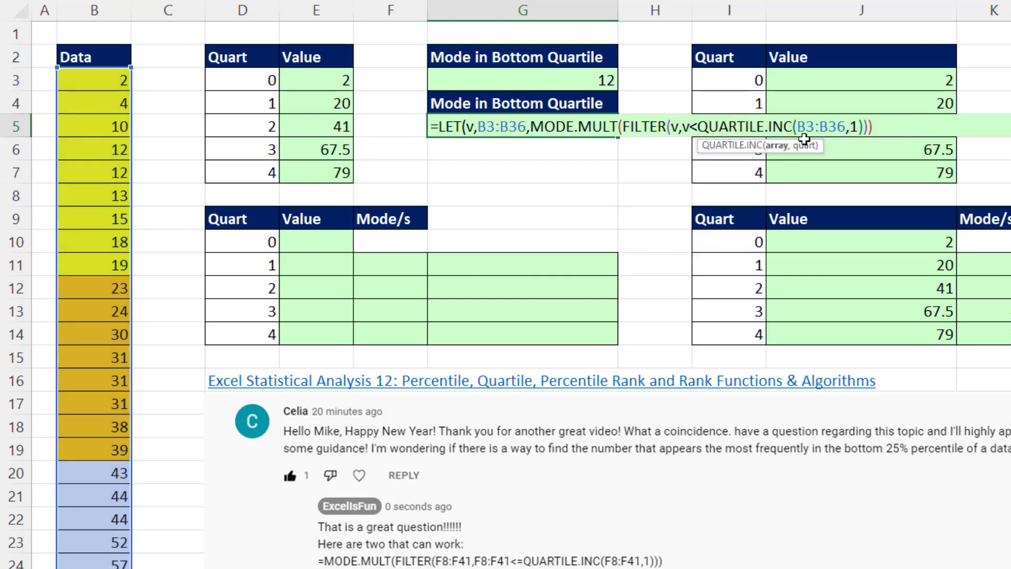
pyautogui.click(778, 147)
pyautogui.write('v')
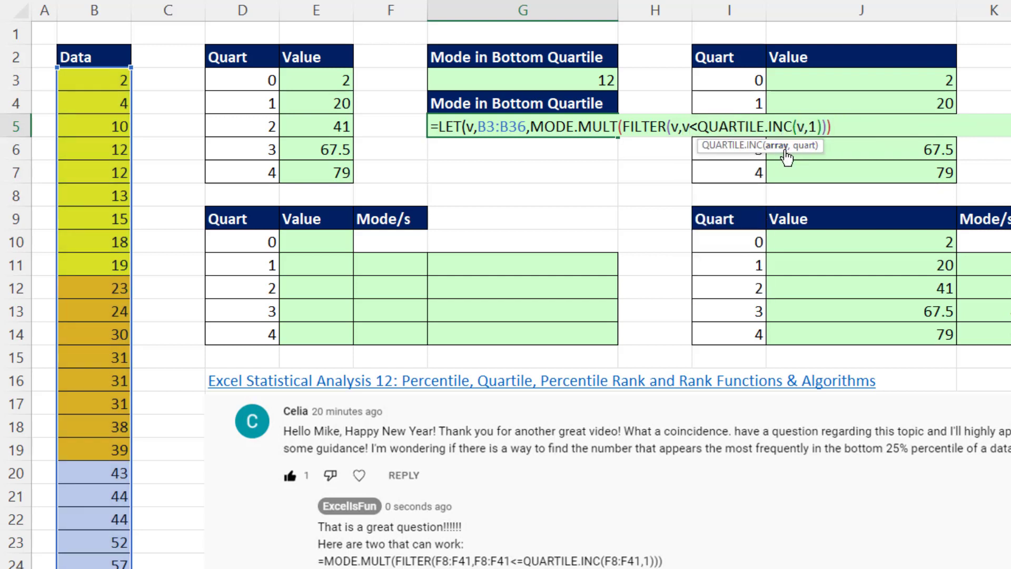
pyautogui.press('End')
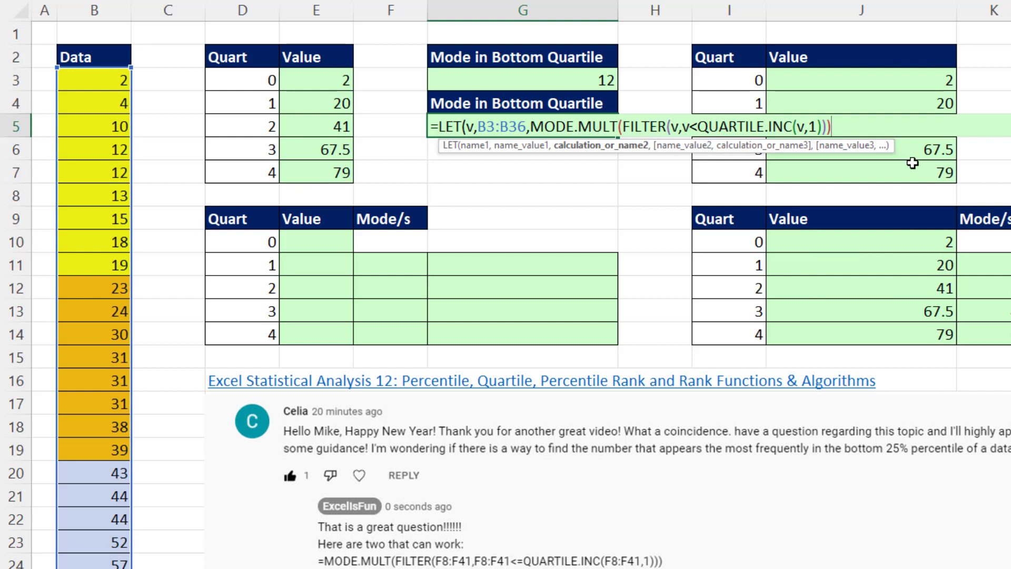
pyautogui.write(')')
pyautogui.press('Return')
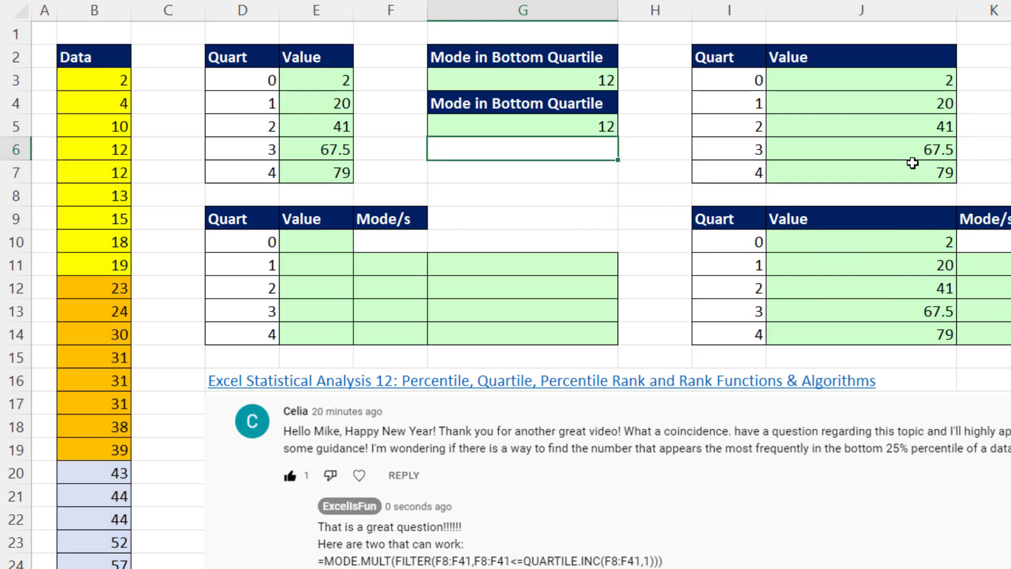
pyautogui.doubleClick(576, 126)
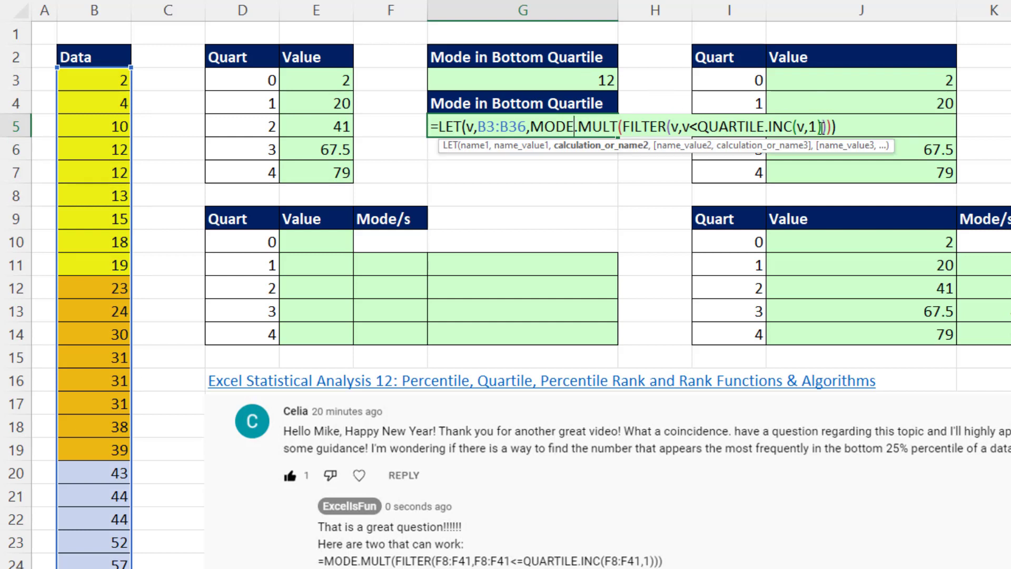
pyautogui.press('Escape')
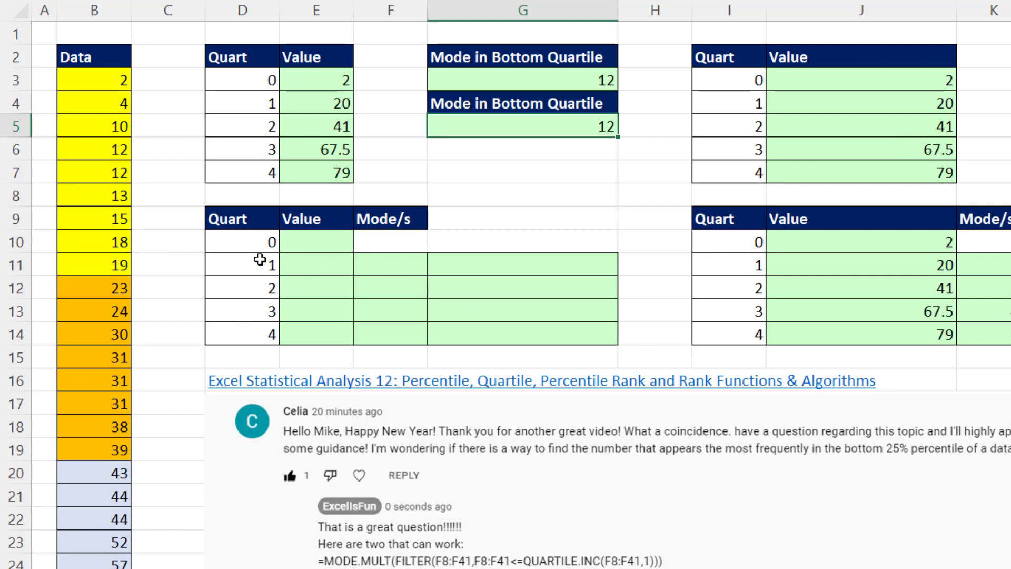
pyautogui.click(288, 248)
pyautogui.write('=QUARTILE.INC(B3:B36,')
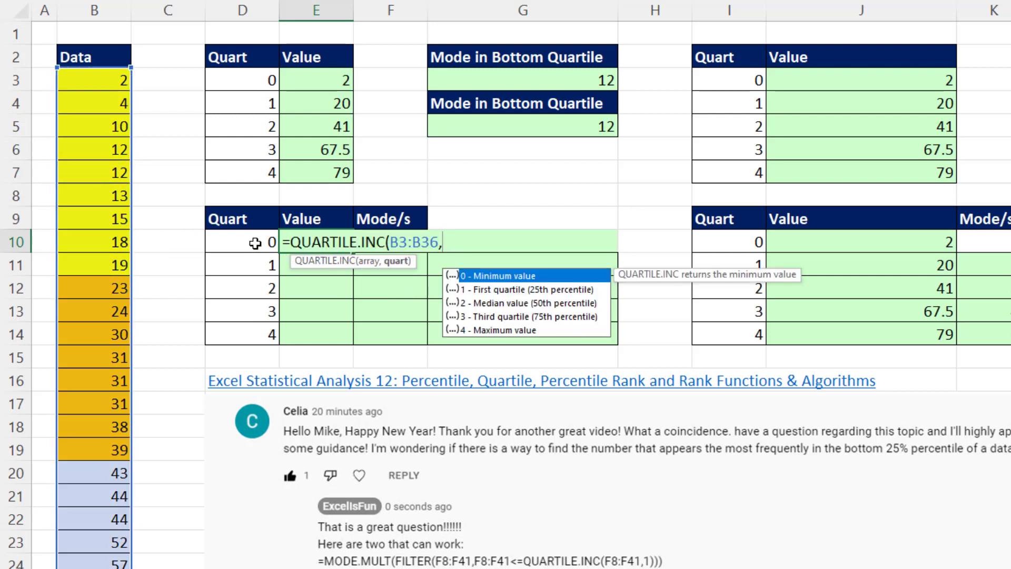
pyautogui.moveTo(264, 242); pyautogui.dragTo(227, 330)
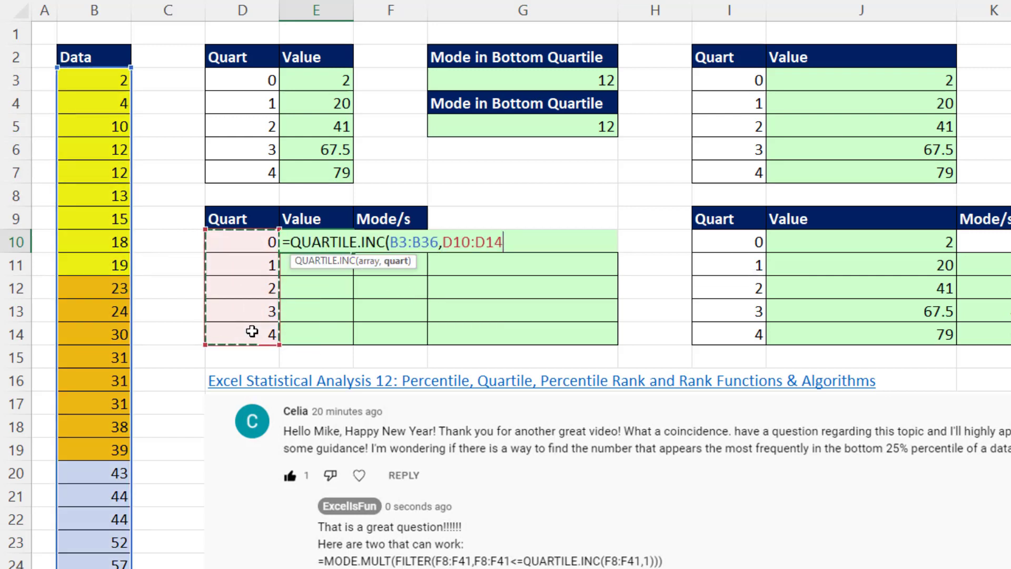
pyautogui.press('Return')
pyautogui.click(372, 262)
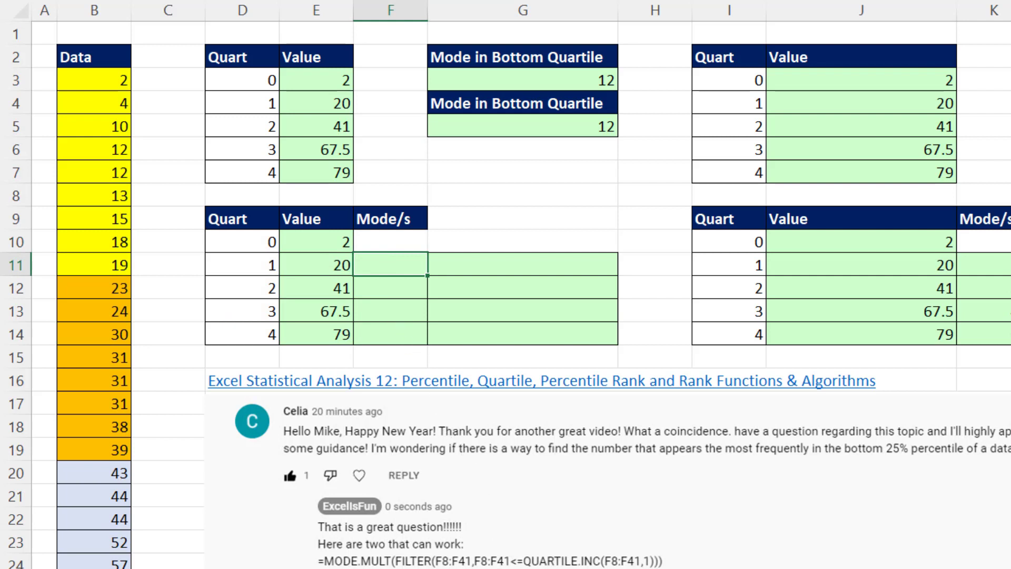
# Step: In F11 write =FILTER(B3:B36,(B3:B36>=E10)*(B3:B36<E11) to keep values between quartiles 0 and 1
pyautogui.write('=FILTER(B3:B36,(')
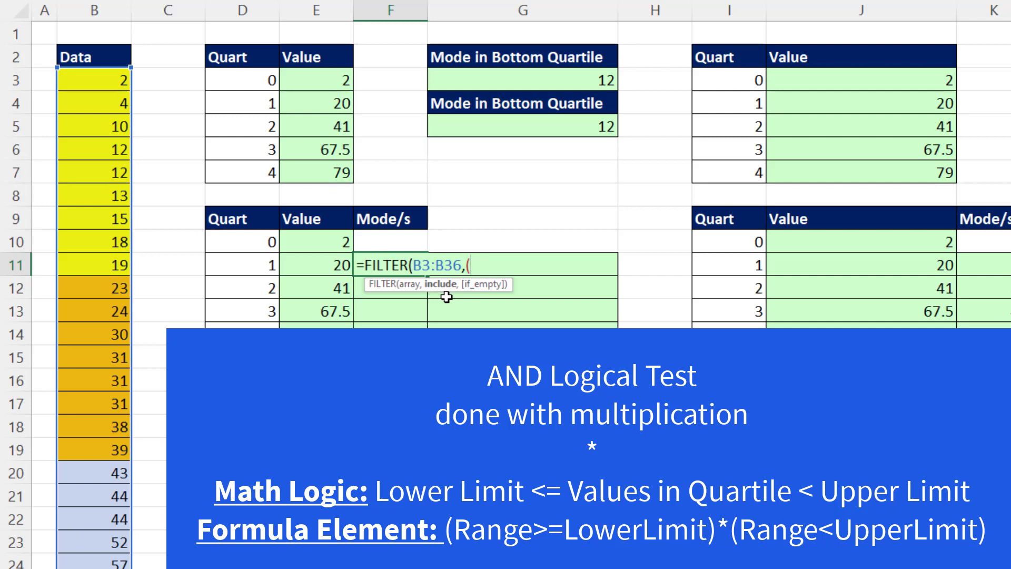
pyautogui.hotkey('ctrl', 'c')
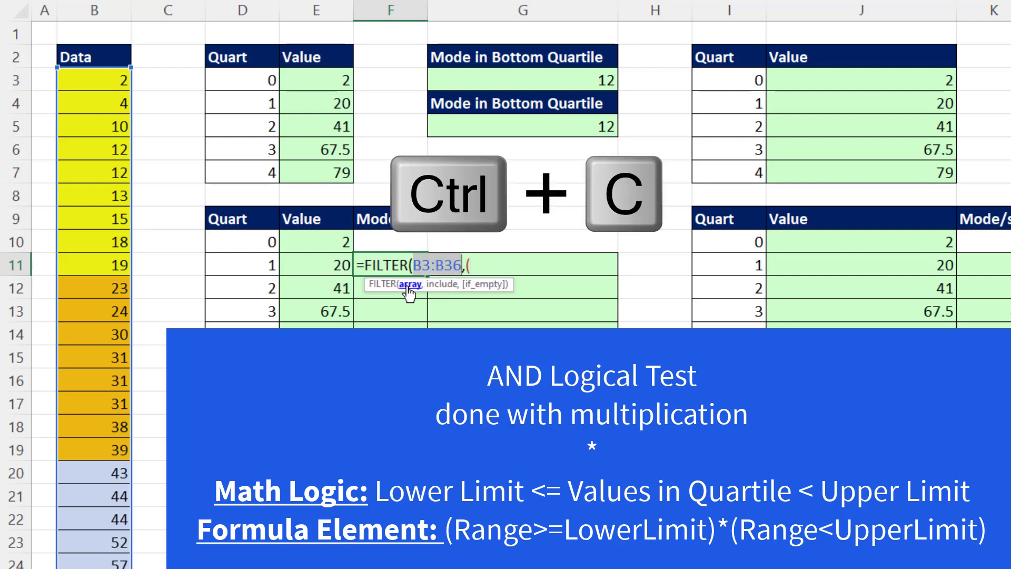
pyautogui.press('End')
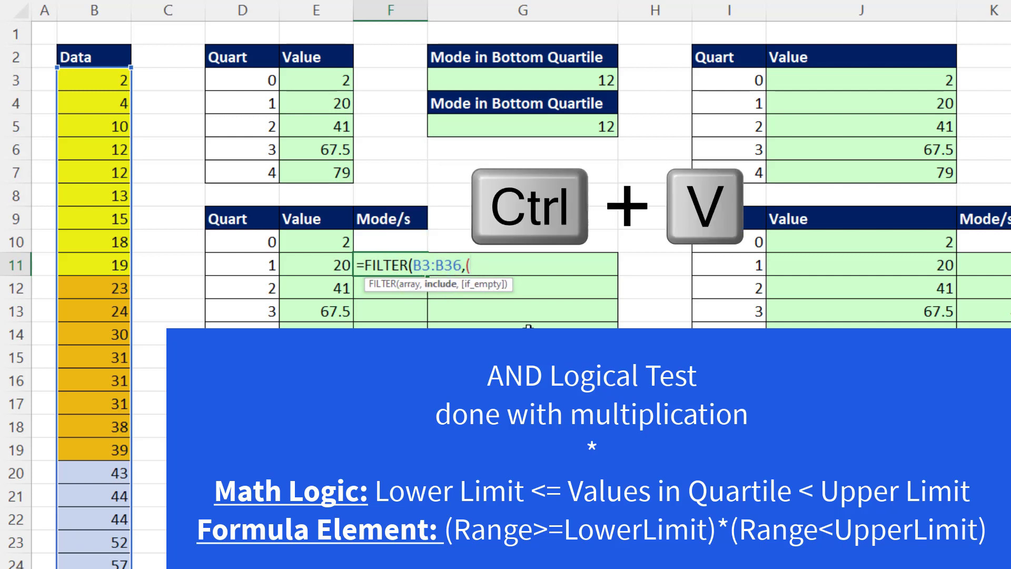
pyautogui.hotkey('ctrl', 'v')
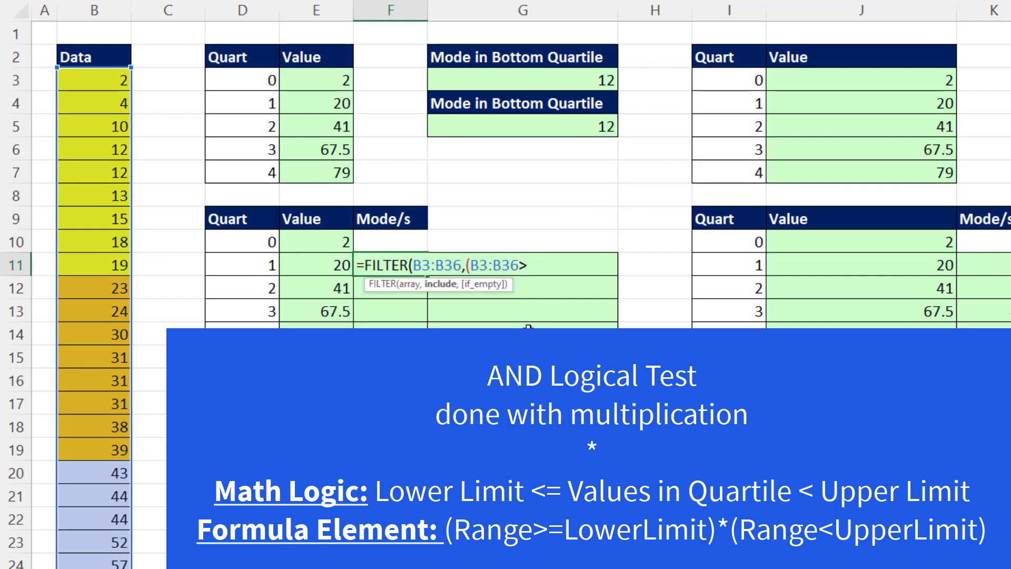
pyautogui.write('>=')
pyautogui.click(331, 241)
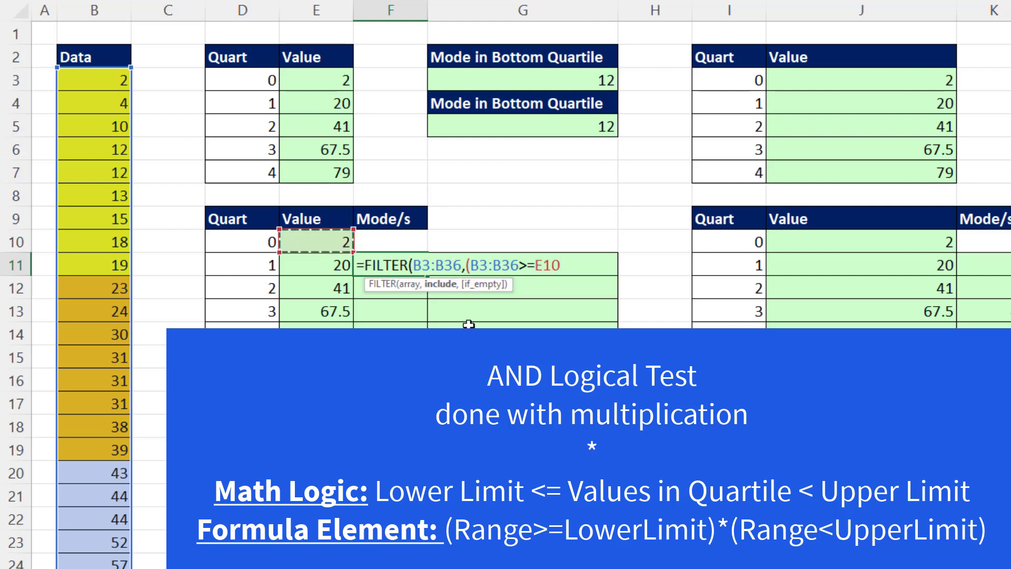
pyautogui.write(')')
pyautogui.write('*')
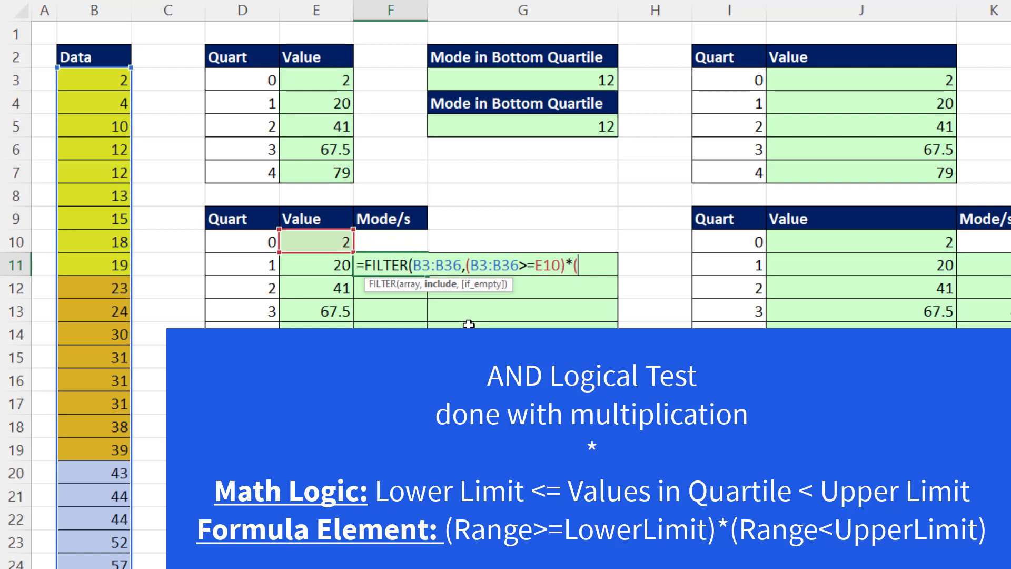
pyautogui.write('(')
pyautogui.hotkey('ctrl', 'v')
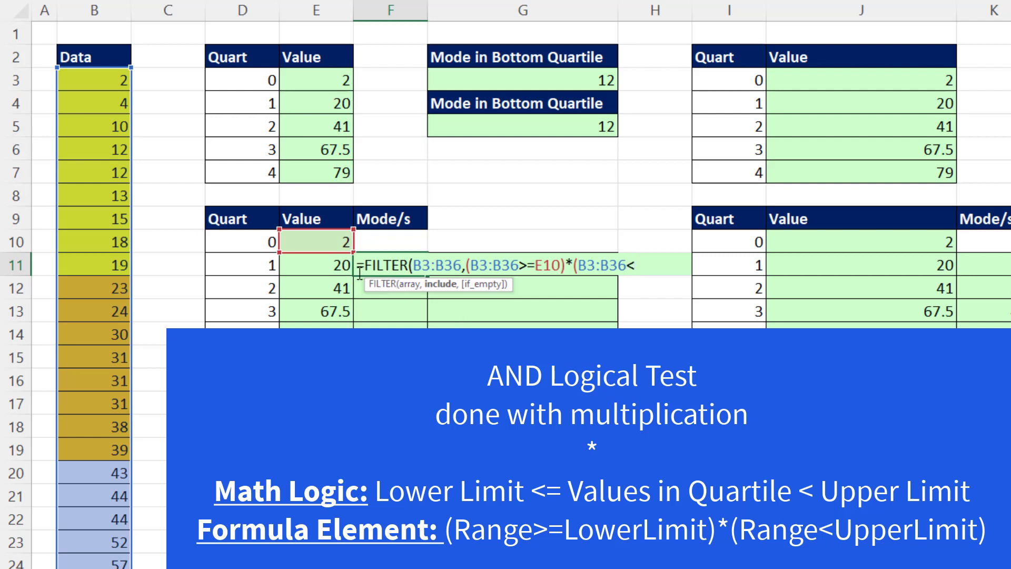
pyautogui.click(342, 265)
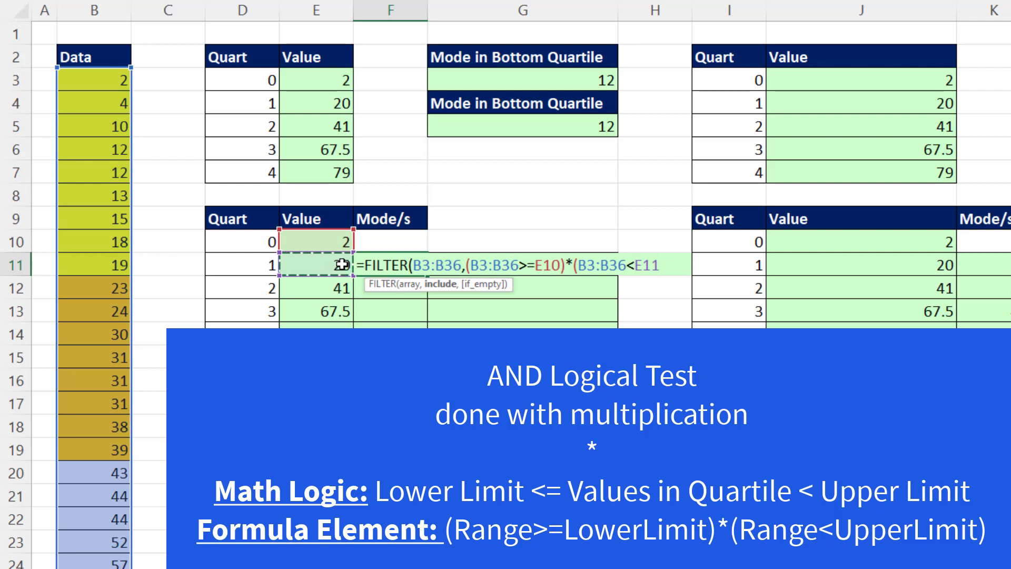
pyautogui.write(')')
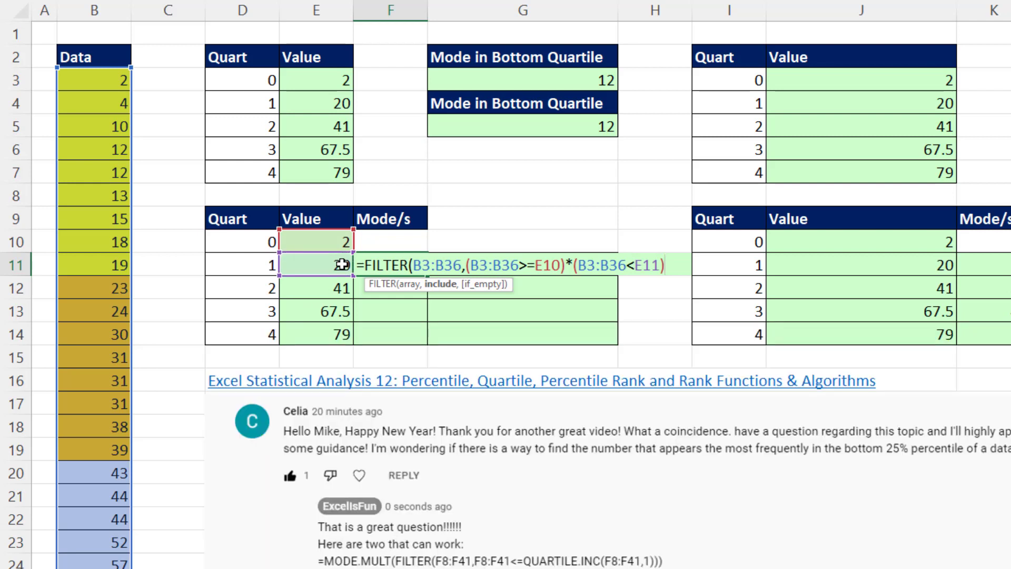
# Step: Enter the F11 formula, move the comment picture aside, and make all three B3:B36 ranges $B$3:$B$36
pyautogui.press('Return')
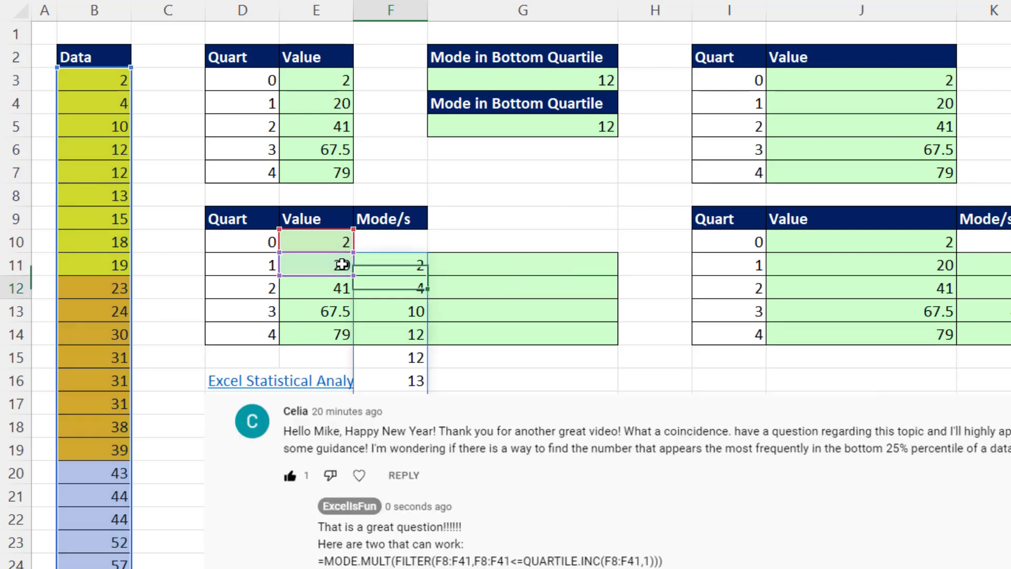
pyautogui.moveTo(282, 419)
pyautogui.mouseDown()
pyautogui.moveTo(295, 389)
pyautogui.moveTo(593, 441)
pyautogui.mouseUp()
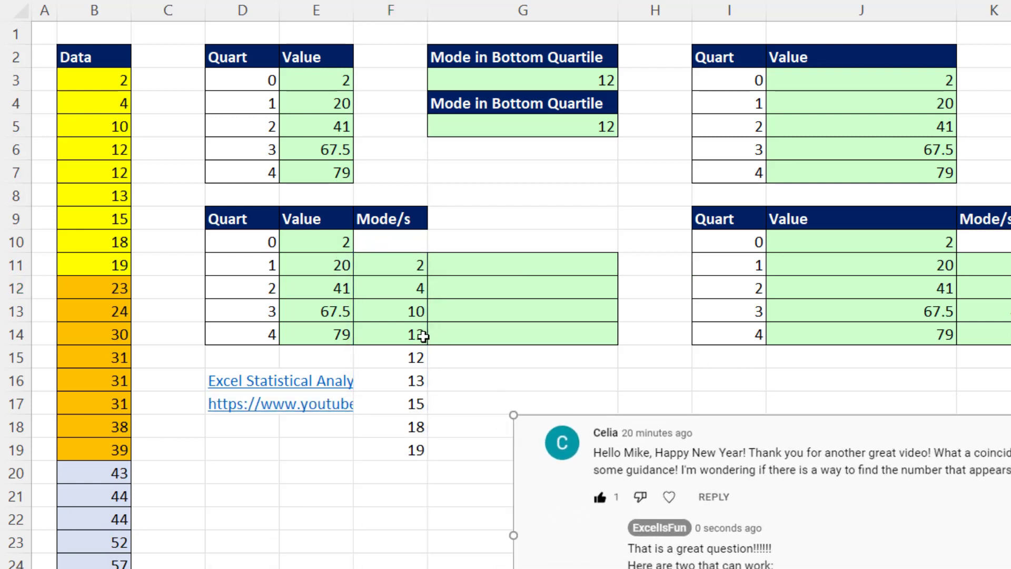
pyautogui.doubleClick(385, 266)
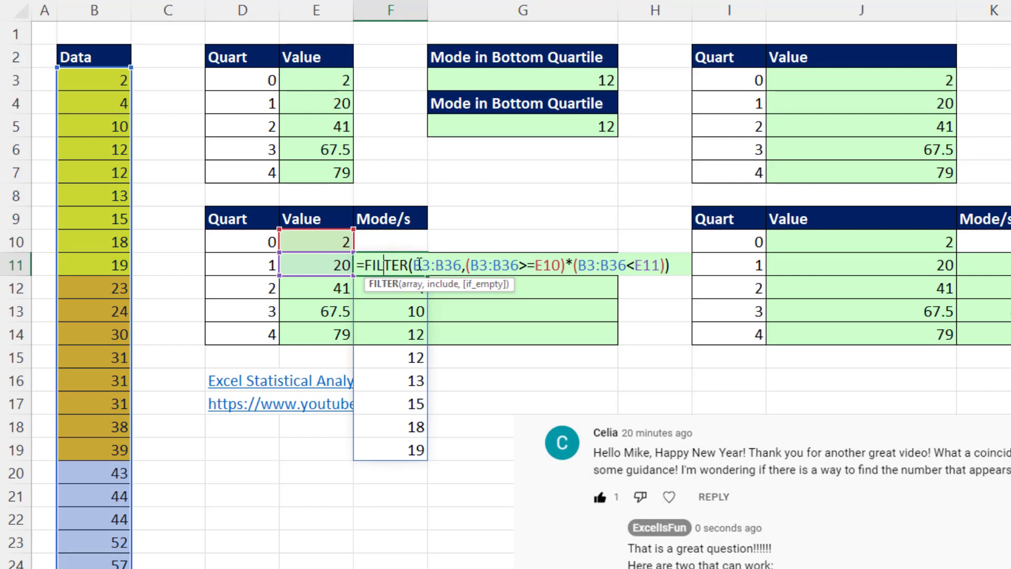
pyautogui.click(419, 265)
pyautogui.click(412, 287)
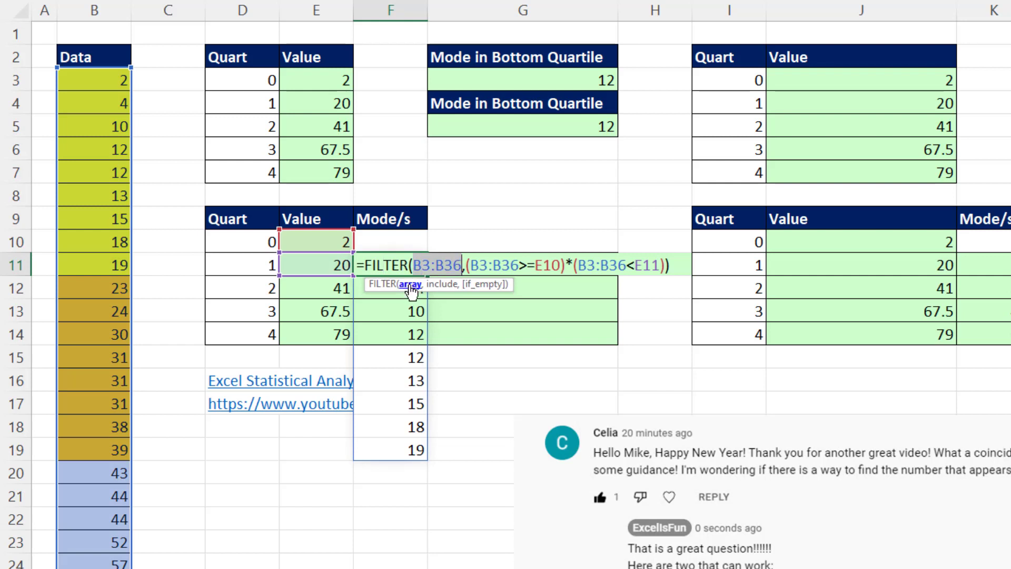
pyautogui.press('F4')
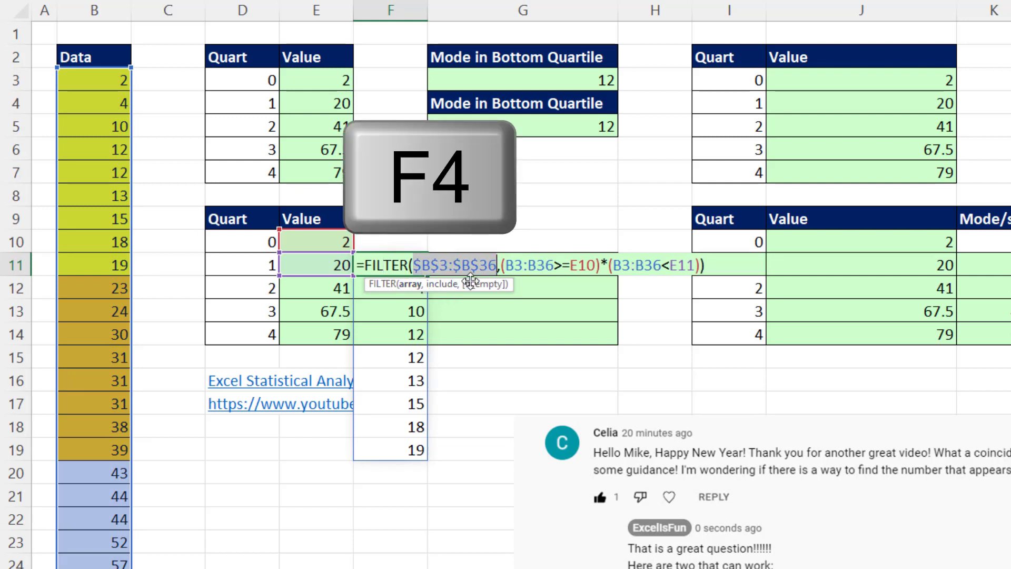
pyautogui.moveTo(504, 265); pyautogui.dragTo(555, 265)
pyautogui.press('F4')
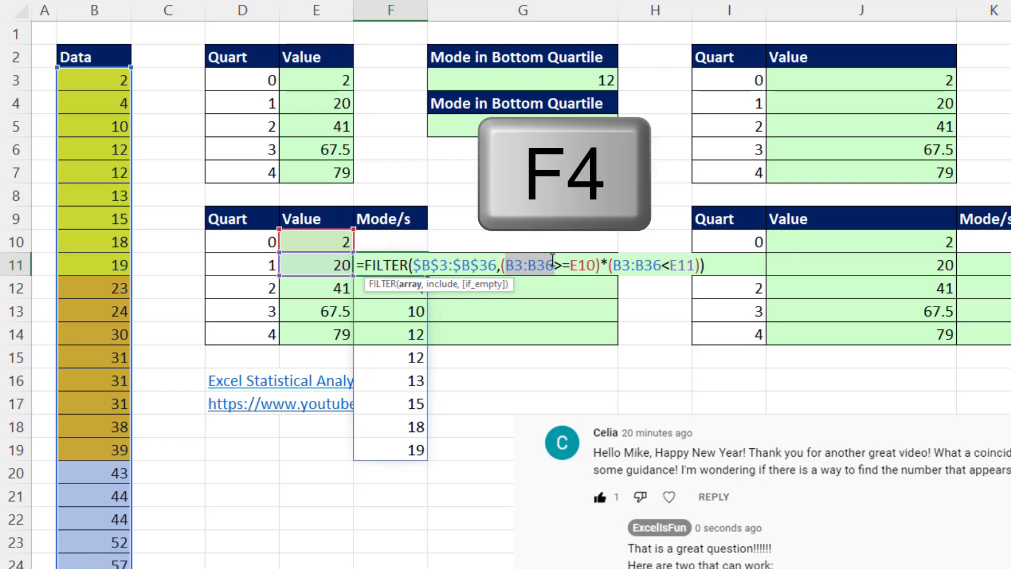
pyautogui.moveTo(648, 265); pyautogui.dragTo(696, 265)
pyautogui.press('F4')
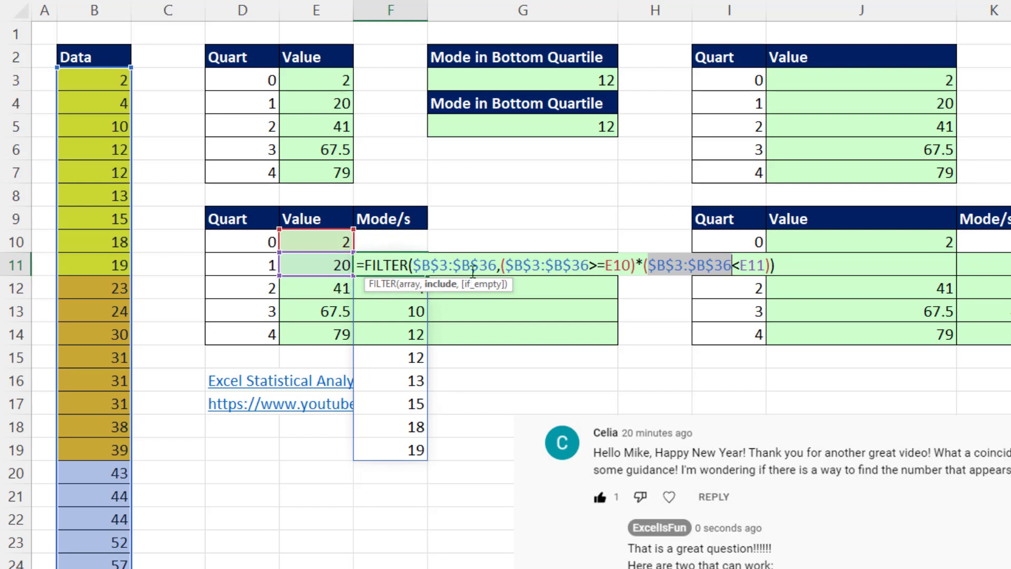
# Step: Wrap the F11 FILTER formula in MODE.MULT, giving the quartile 1 mode 12
pyautogui.click(365, 263)
pyautogui.write('mod')
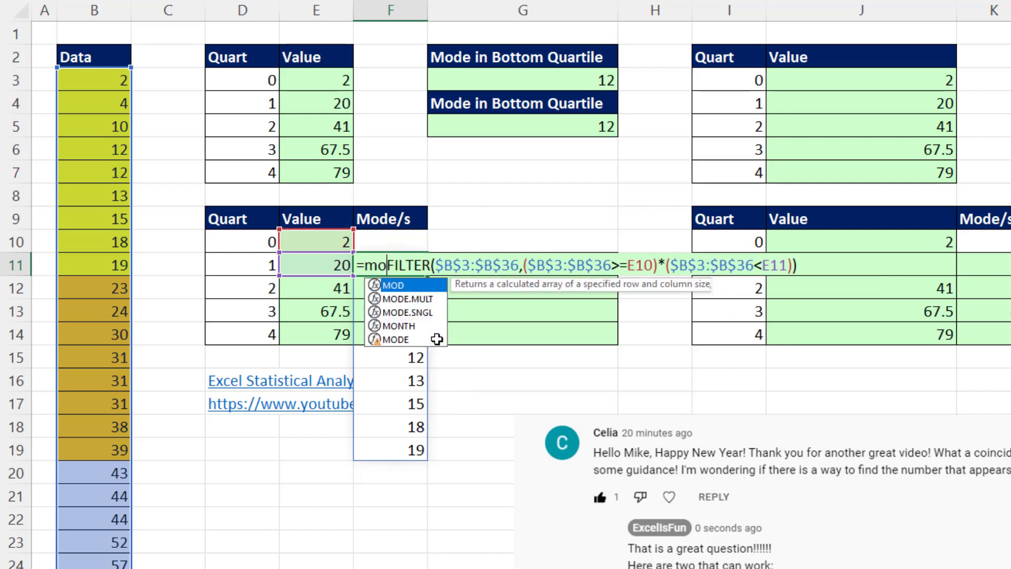
pyautogui.press('Down')
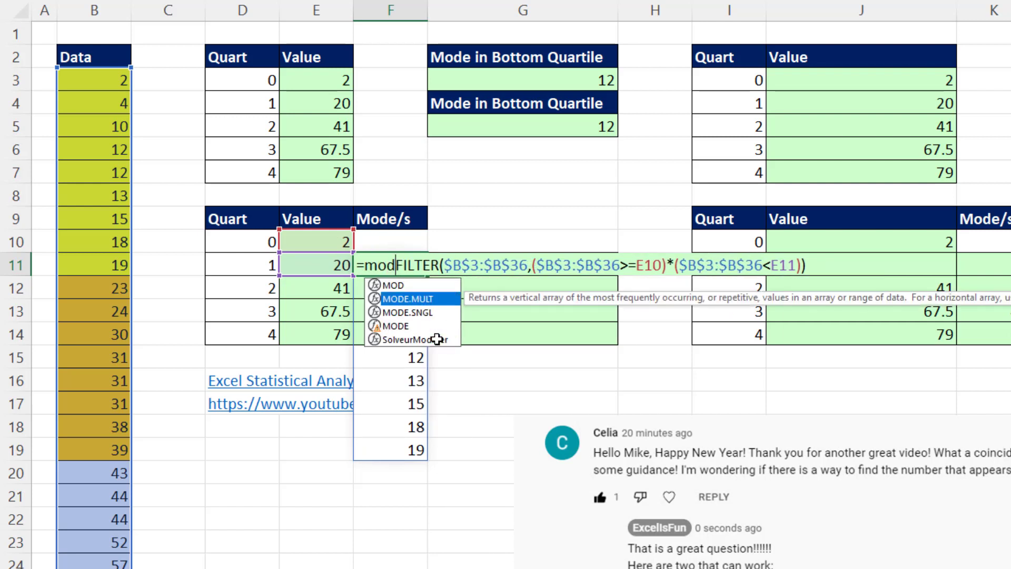
pyautogui.press('Tab')
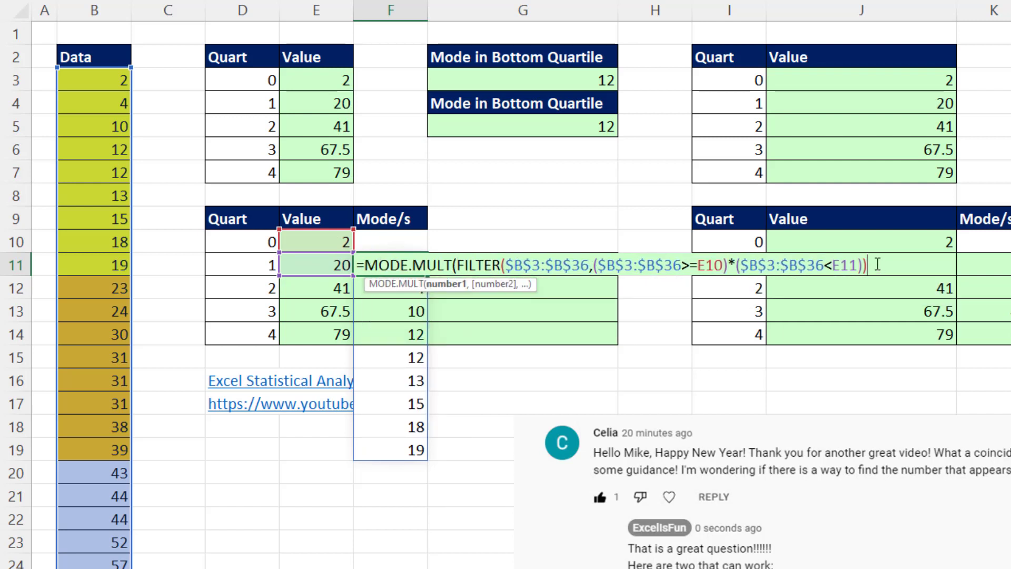
pyautogui.write(')')
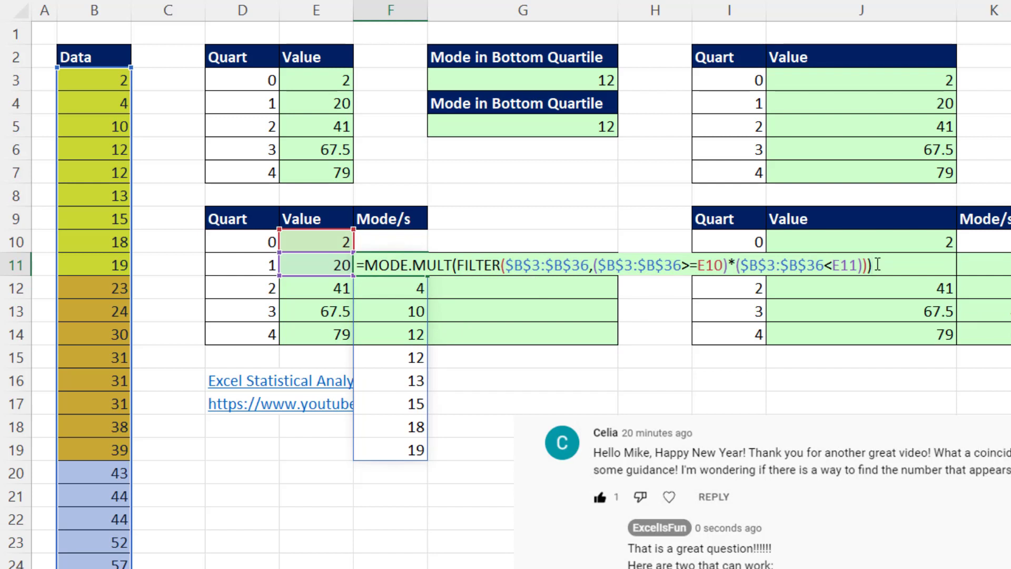
pyautogui.hotkey('ctrl', 'Return')
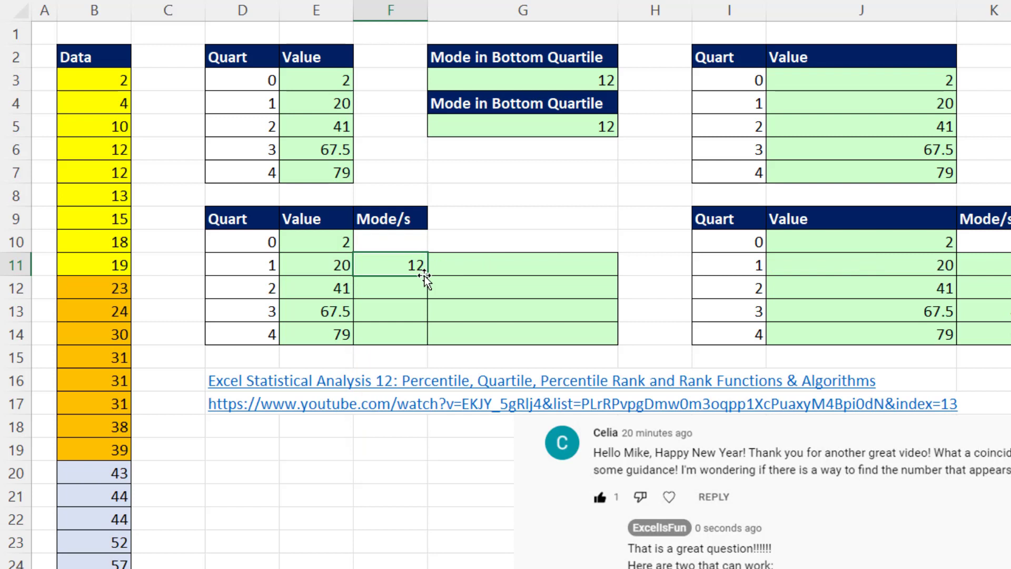
# Step: Fill the mode formula down to F14, showing 31, 44 and 68
pyautogui.moveTo(425, 276); pyautogui.dragTo(430, 336)
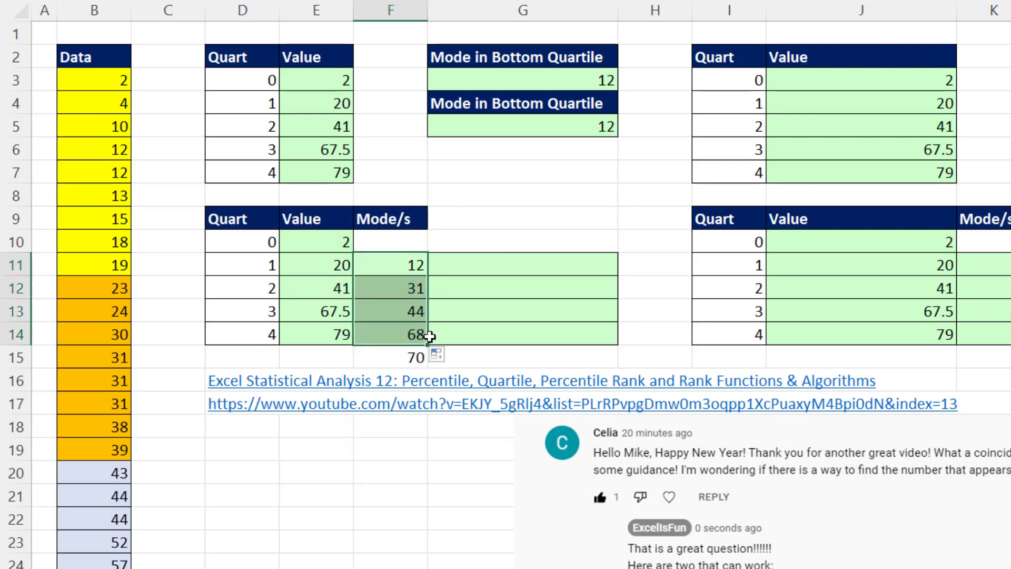
pyautogui.click(390, 338)
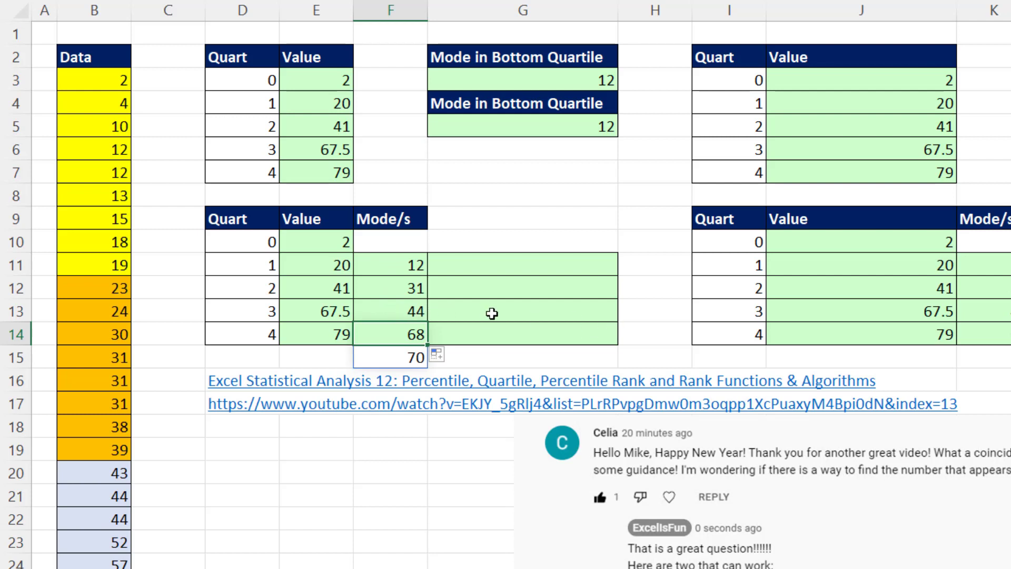
pyautogui.click(394, 262)
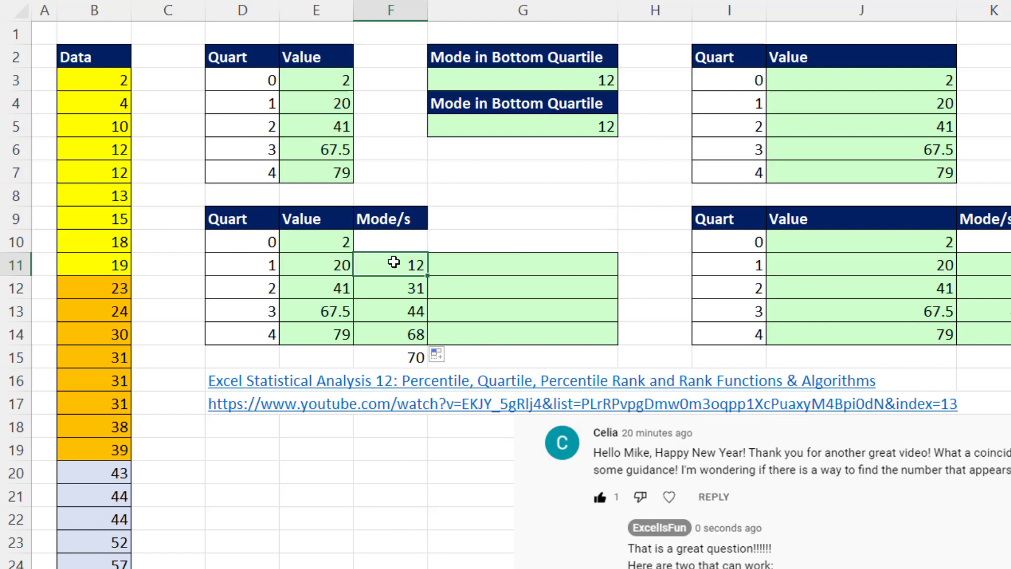
# Step: Wrap F11's mode formula in TRANSPOSE and fill to F14, placing 68 and 70 side by side
pyautogui.doubleClick(394, 261)
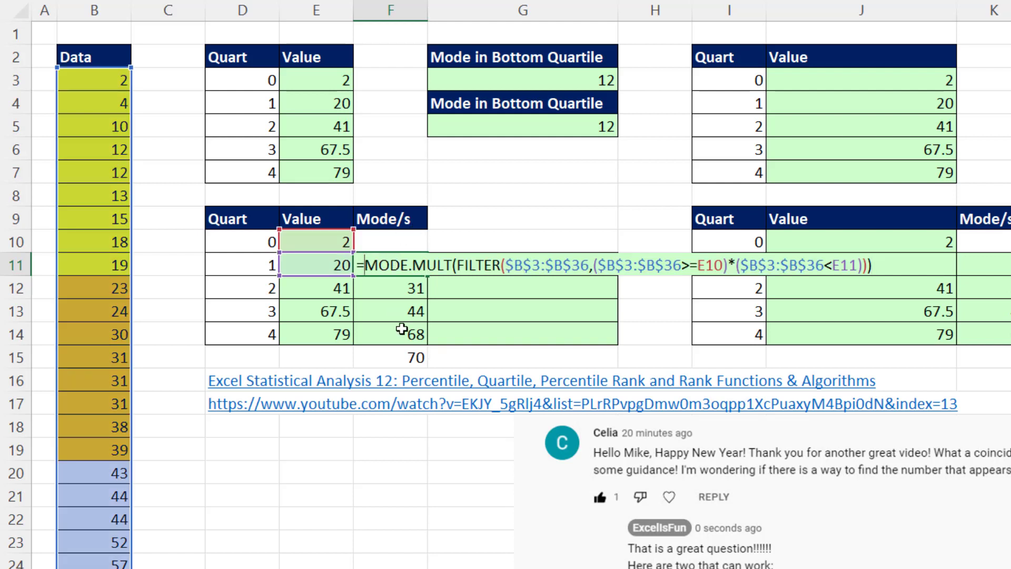
pyautogui.write('tr')
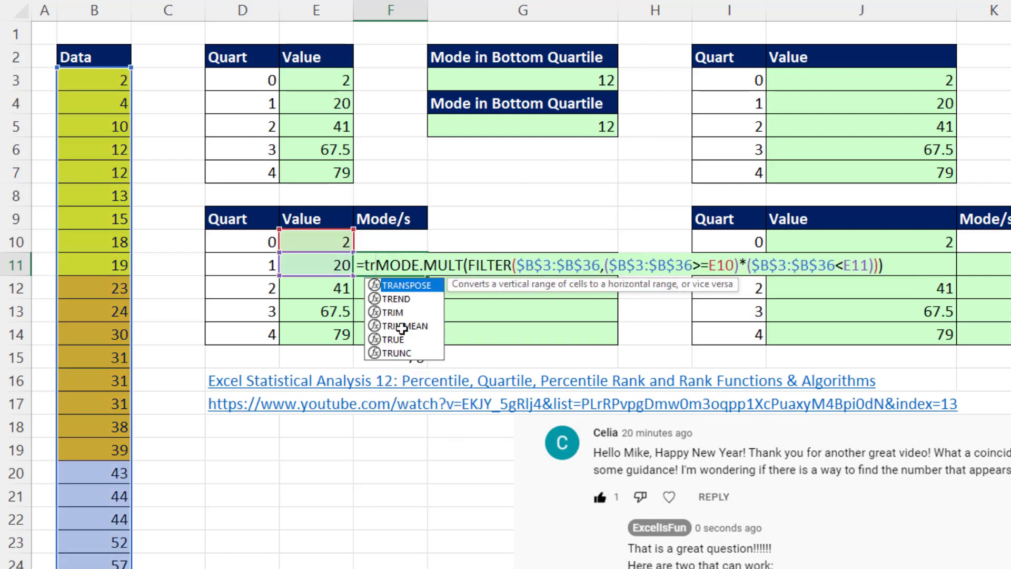
pyautogui.press('Tab')
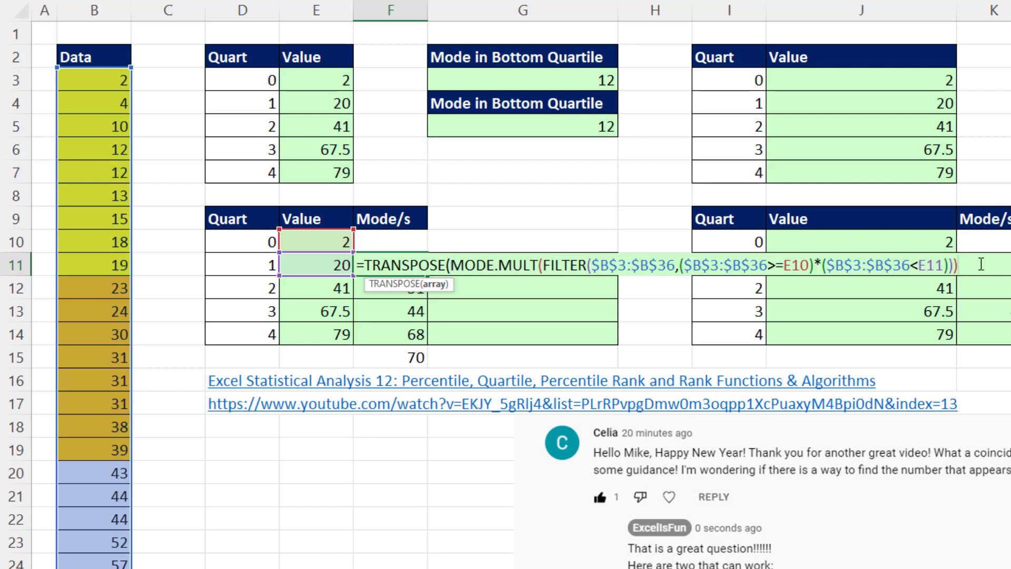
pyautogui.write(')')
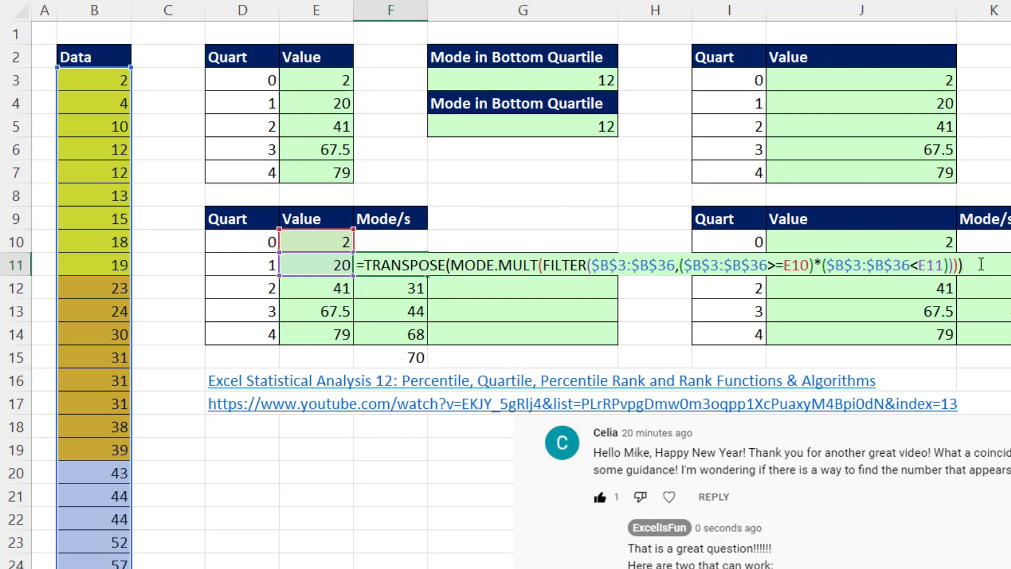
pyautogui.hotkey('ctrl', 'Return')
pyautogui.moveTo(424, 272); pyautogui.dragTo(438, 341)
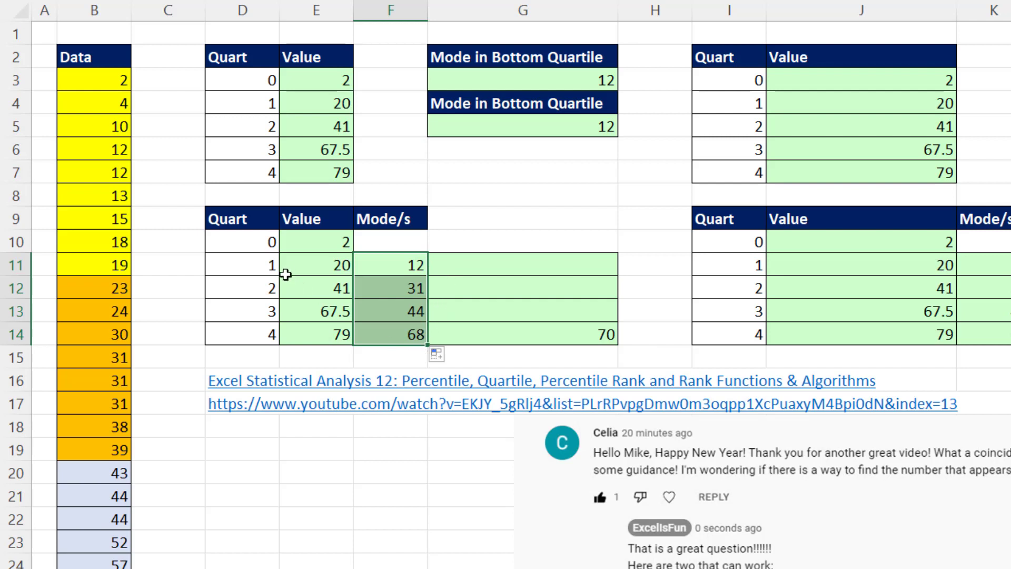
# Step: Move the comment picture left beneath the video links
pyautogui.moveTo(562, 444); pyautogui.dragTo(260, 448)
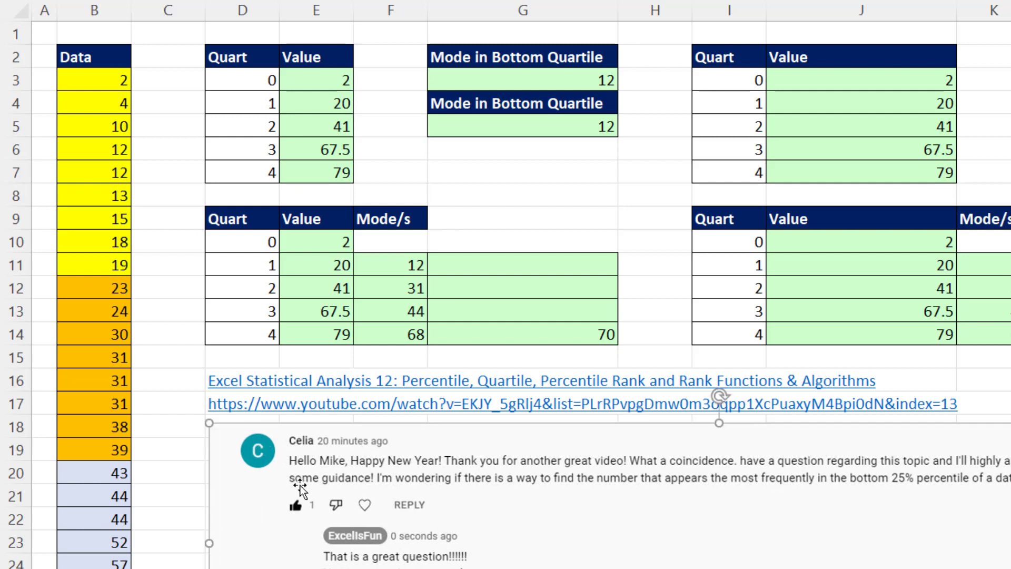